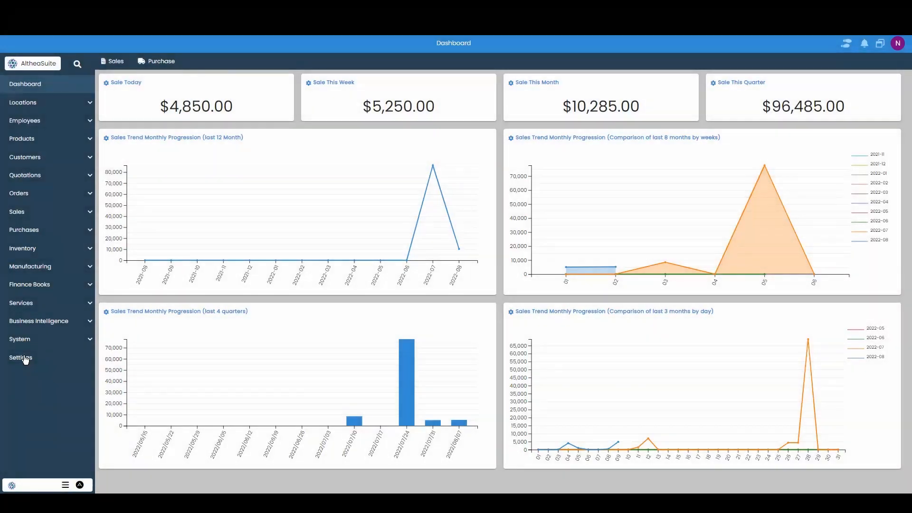
Open the email accounts settings and start a new email account
{"action": "left_click", "coordinate": [26, 360]}
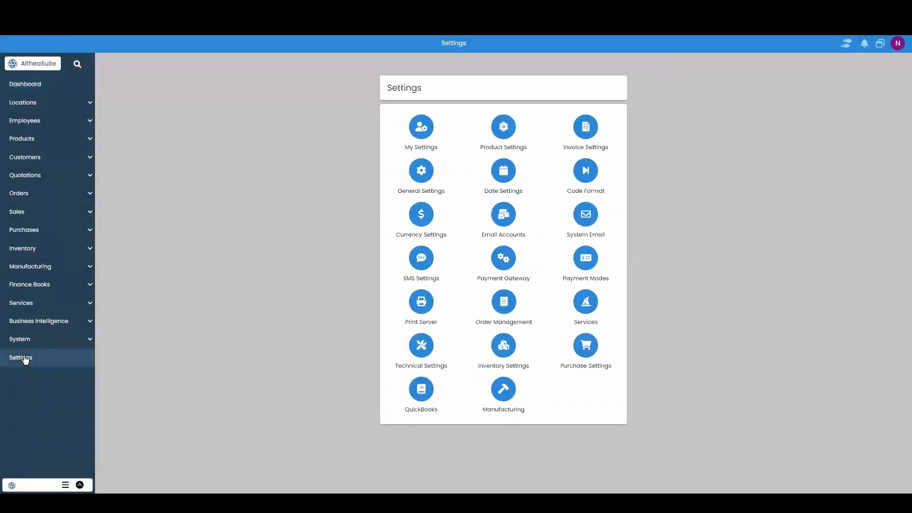
{"action": "left_click", "coordinate": [506, 220]}
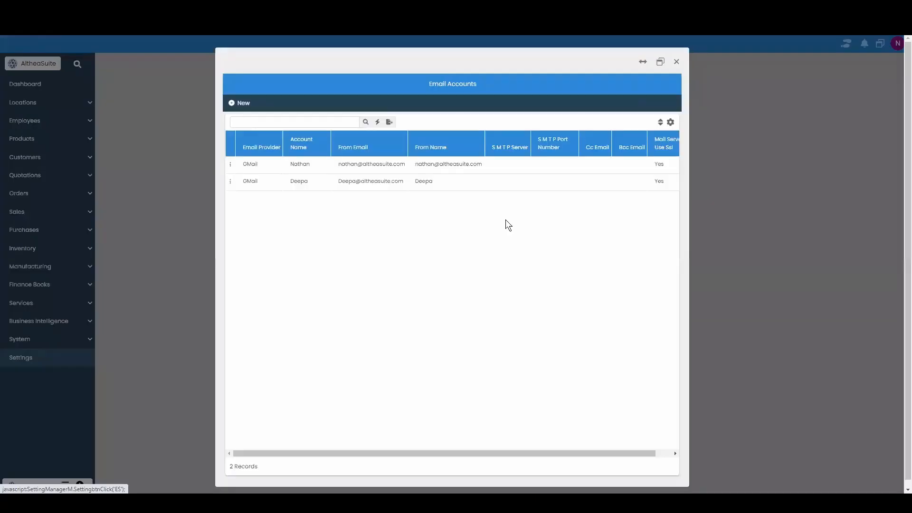
{"action": "left_click", "coordinate": [236, 106]}
{"action": "left_click", "coordinate": [339, 164]}
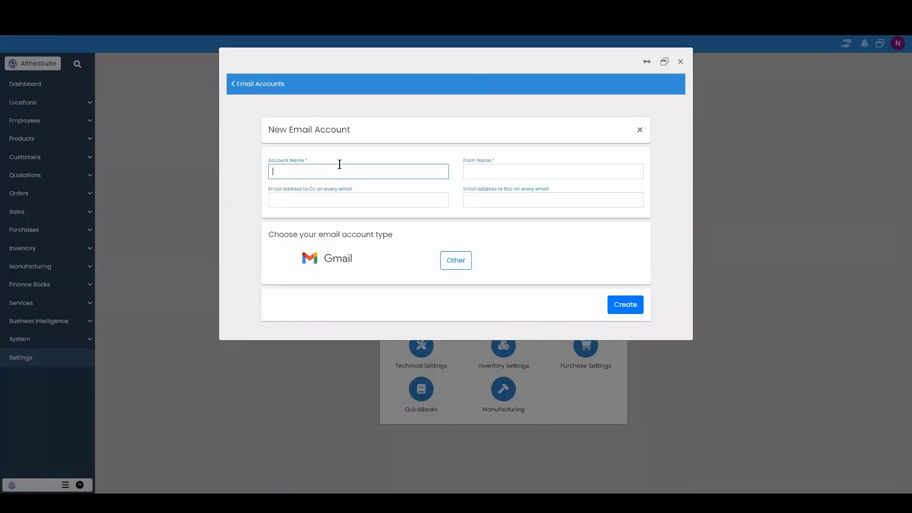
Fill in the account name and set From Name to the sender's e-mail address
{"action": "type", "text": "Nathan"}
{"action": "key", "text": "Tab"}
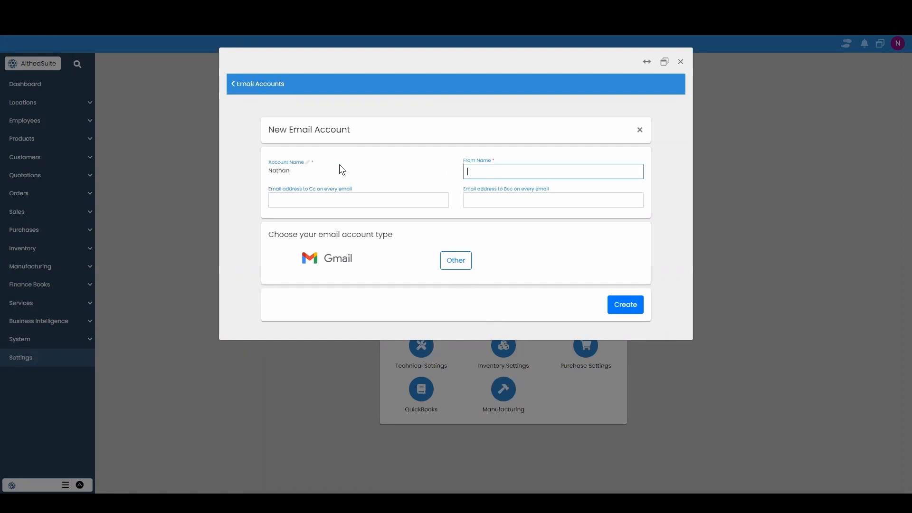
{"action": "left_click", "coordinate": [337, 196]}
{"action": "left_click", "coordinate": [518, 197]}
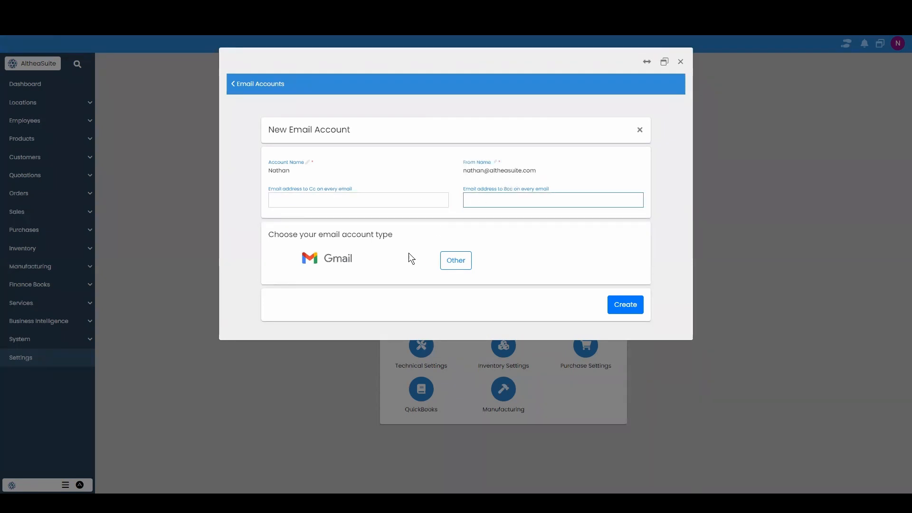
{"action": "left_click", "coordinate": [334, 198]}
{"action": "left_click", "coordinate": [468, 201]}
{"action": "left_click", "coordinate": [422, 202]}
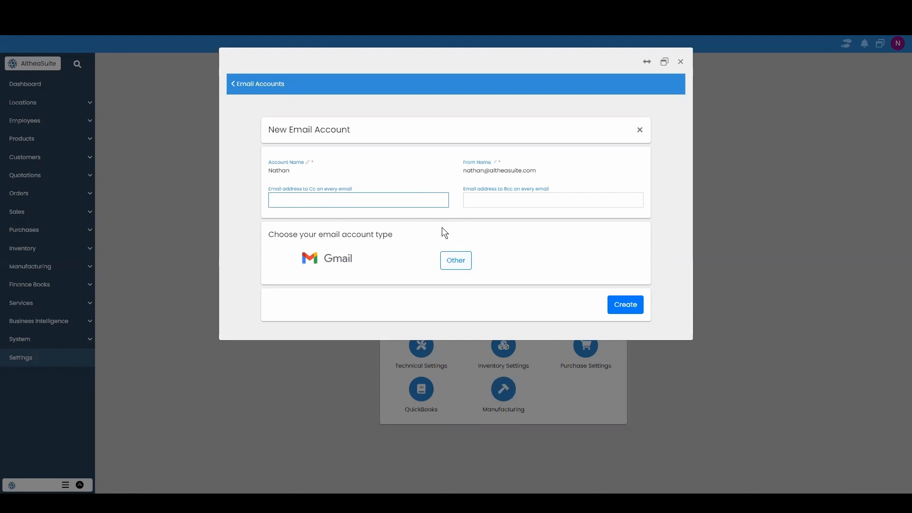
{"action": "left_click", "coordinate": [456, 260]}
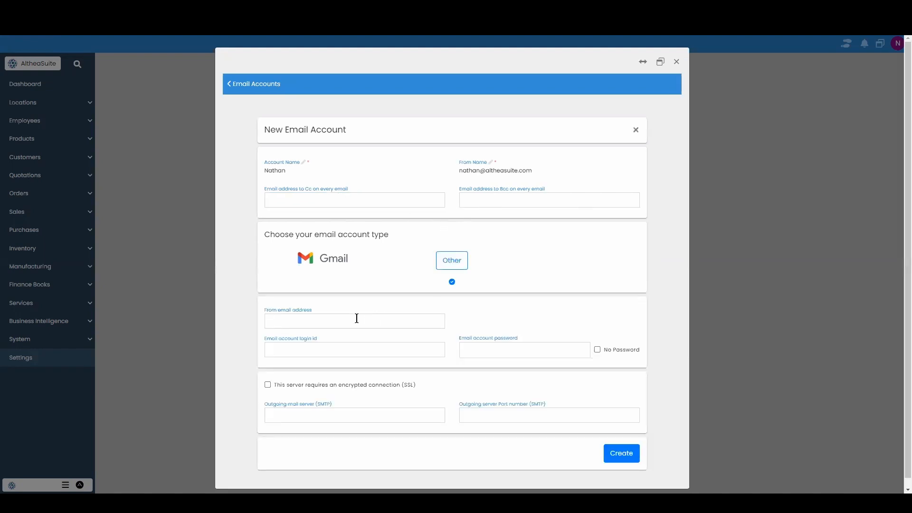
{"action": "left_click", "coordinate": [356, 318]}
{"action": "type", "text": "@yahoo"}
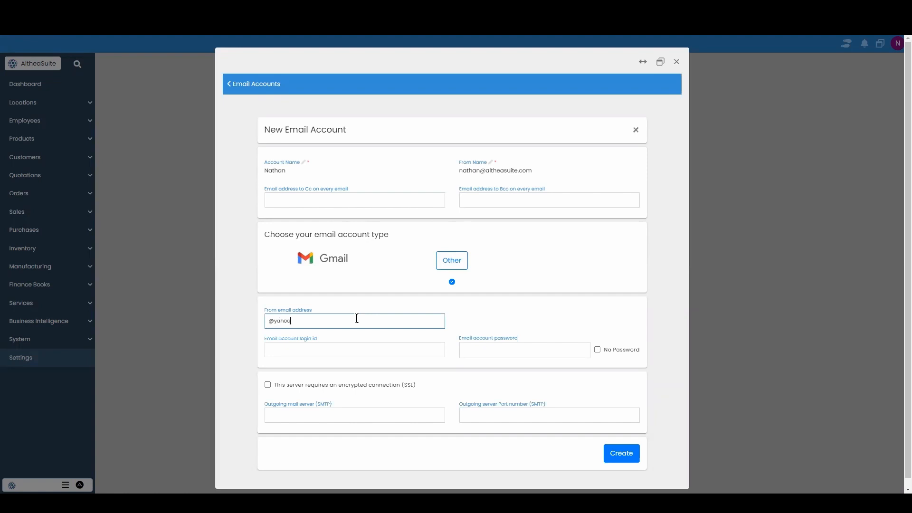
{"action": "type", "text": " @ao"}
{"action": "key", "text": "BackSpace"}
{"action": "key", "text": "BackSpace"}
{"action": "key", "text": "BackSpace"}
{"action": "key", "text": "BackSpace"}
{"action": "key", "text": "BackSpace"}
{"action": "key", "text": "BackSpace"}
{"action": "key", "text": "BackSpace"}
{"action": "key", "text": "BackSpace"}
{"action": "key", "text": "BackSpace"}
{"action": "key", "text": "BackSpace"}
{"action": "key", "text": "BackSpace"}
{"action": "left_click", "coordinate": [355, 349]}
{"action": "left_click", "coordinate": [484, 351]}
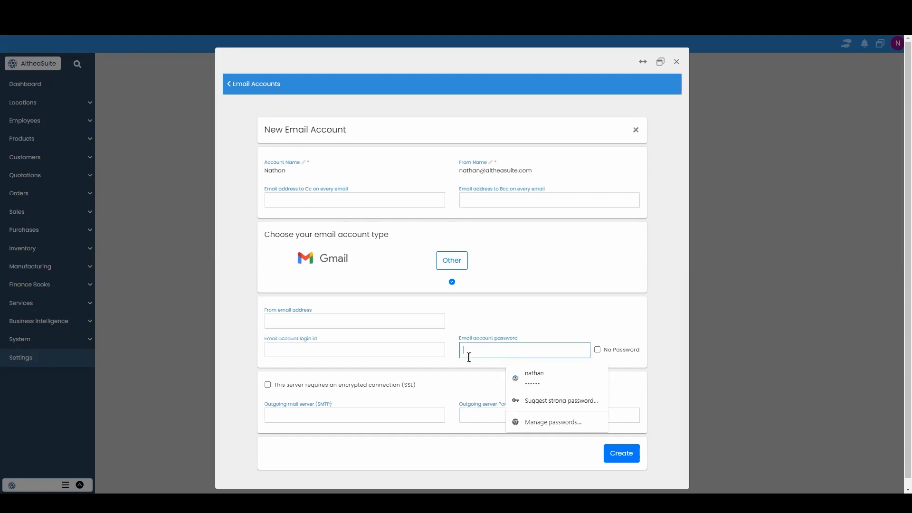
{"action": "left_click", "coordinate": [387, 401]}
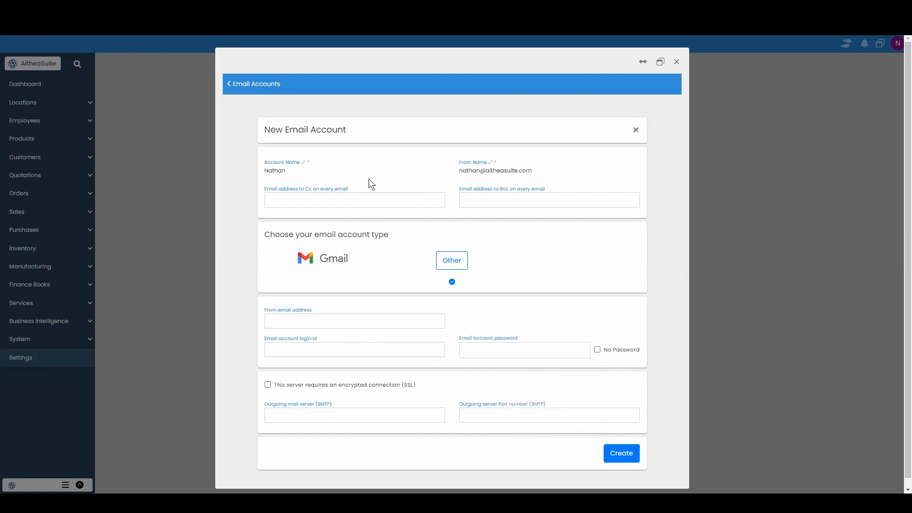
Choose Gmail as the account type, sign in with the Google account and allow AltheaSuite Emailer access
{"action": "left_click", "coordinate": [336, 260]}
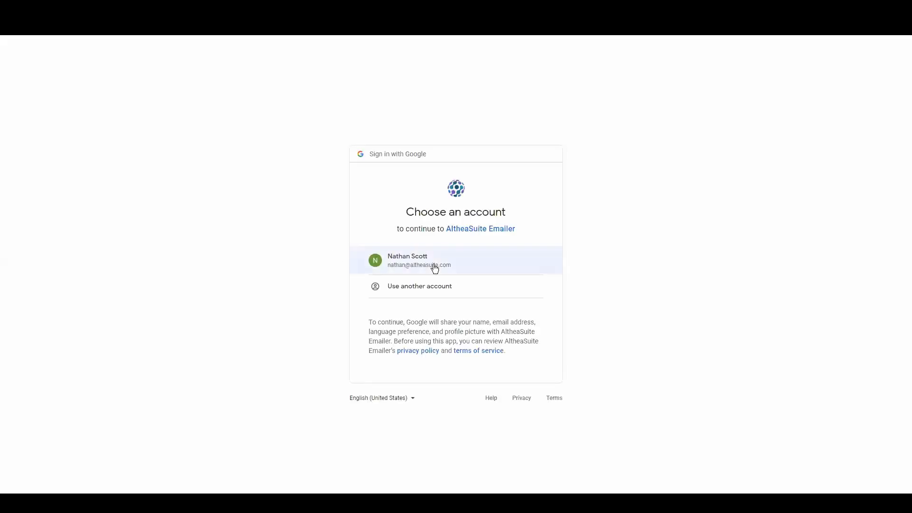
{"action": "left_click", "coordinate": [439, 263]}
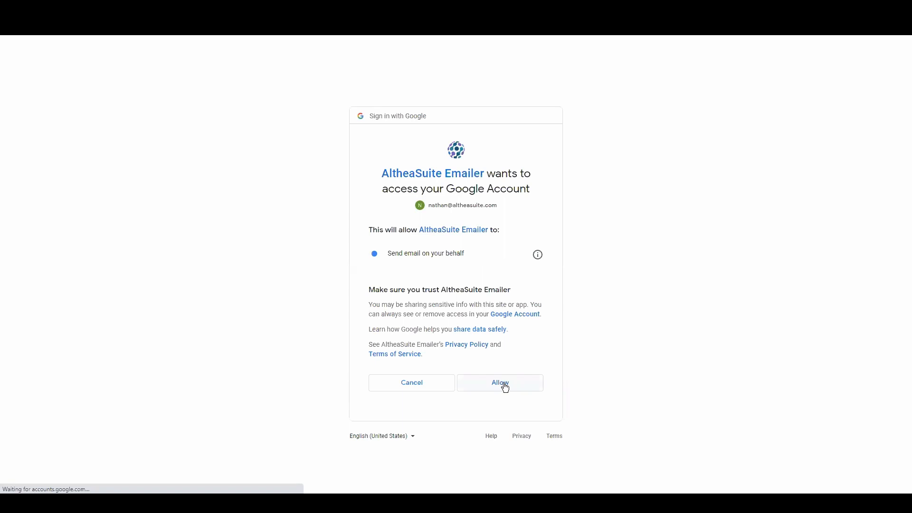
{"action": "left_click", "coordinate": [505, 381]}
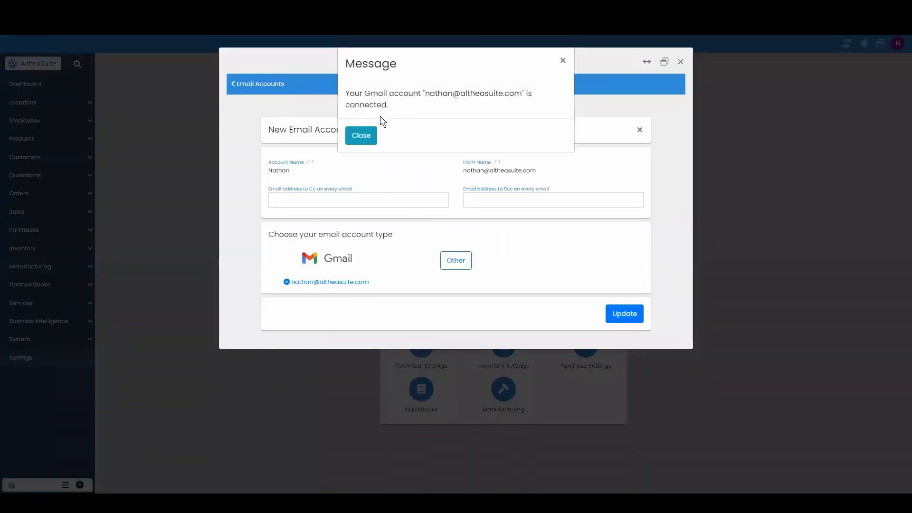
{"action": "left_click", "coordinate": [361, 136]}
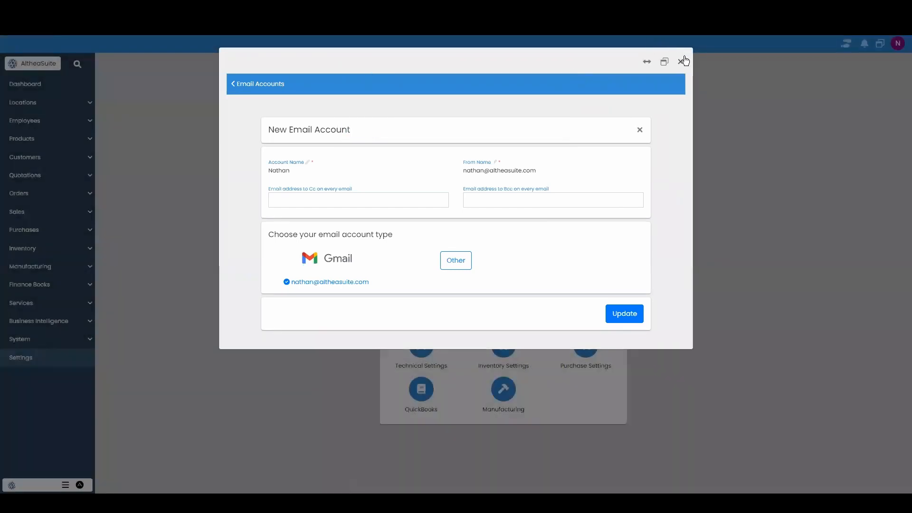
Open the email formats of the Supellex business location and set Email For to Sales Invoice Email
{"action": "left_click", "coordinate": [683, 61]}
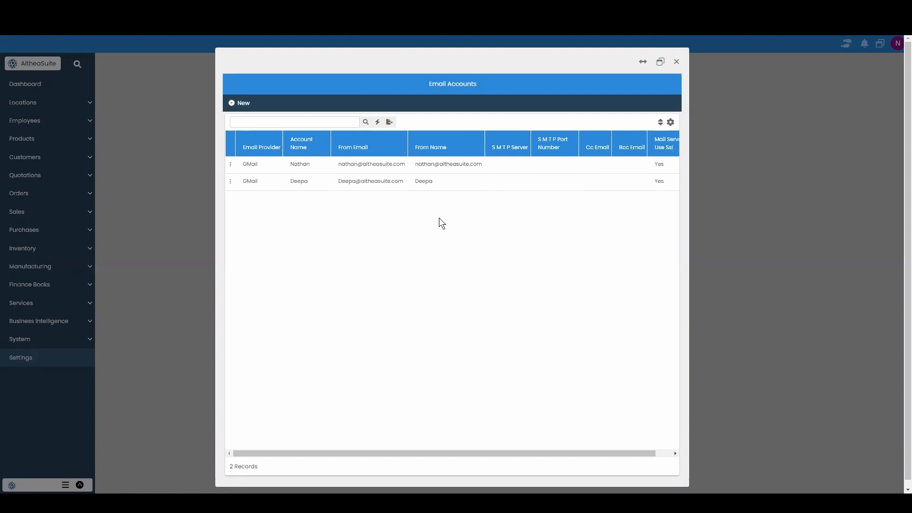
{"action": "left_click", "coordinate": [676, 61]}
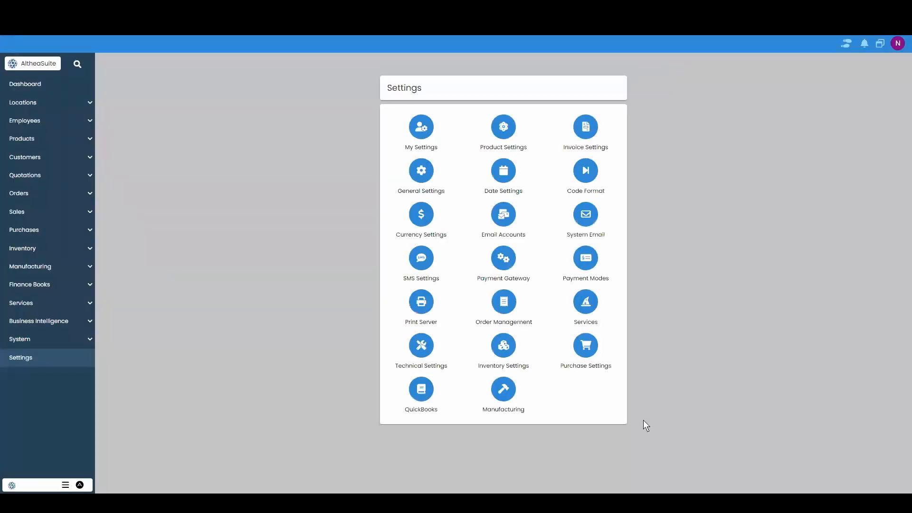
{"action": "left_click", "coordinate": [59, 106]}
{"action": "left_click", "coordinate": [57, 142]}
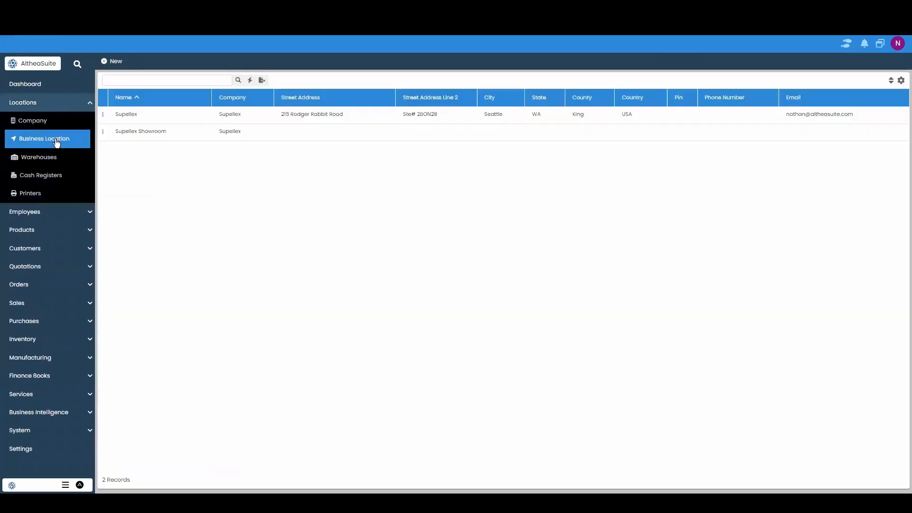
{"action": "left_click", "coordinate": [103, 116]}
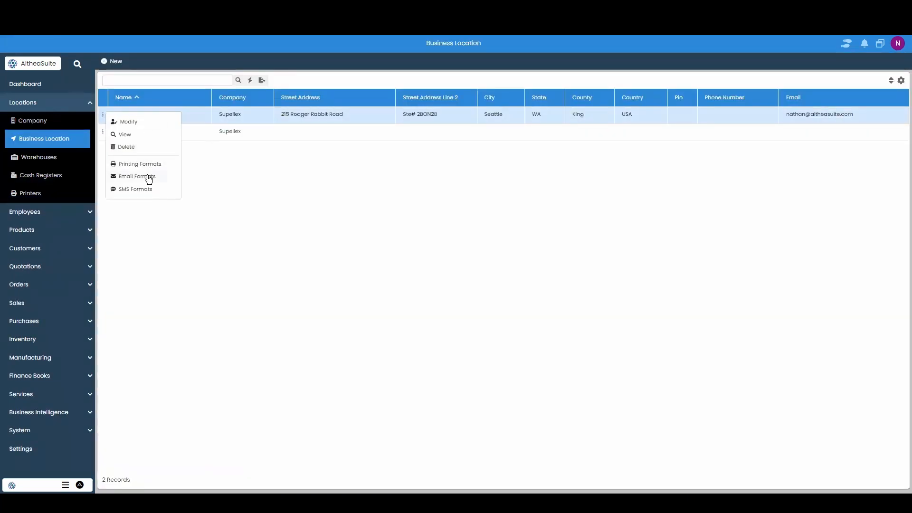
{"action": "left_click", "coordinate": [137, 176]}
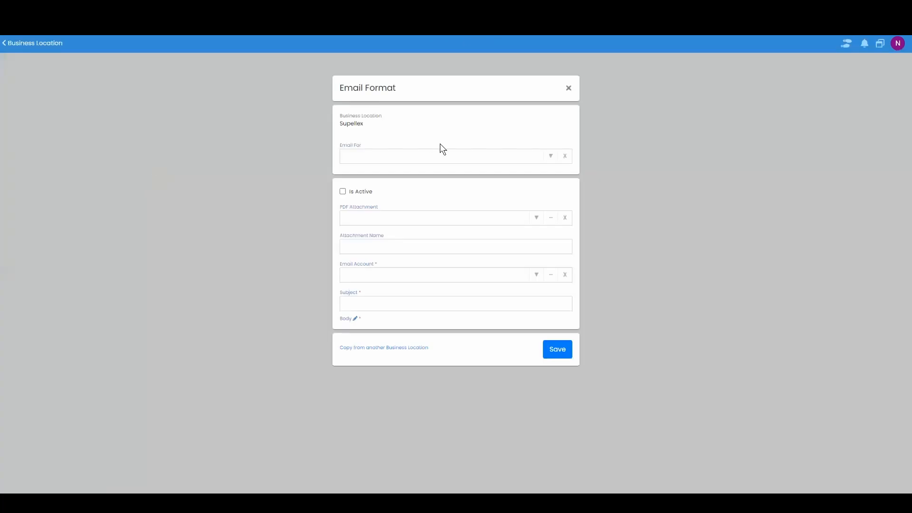
{"action": "left_click", "coordinate": [550, 159]}
{"action": "scroll", "coordinate": [447, 285], "scroll_direction": "down", "scroll_amount": 2}
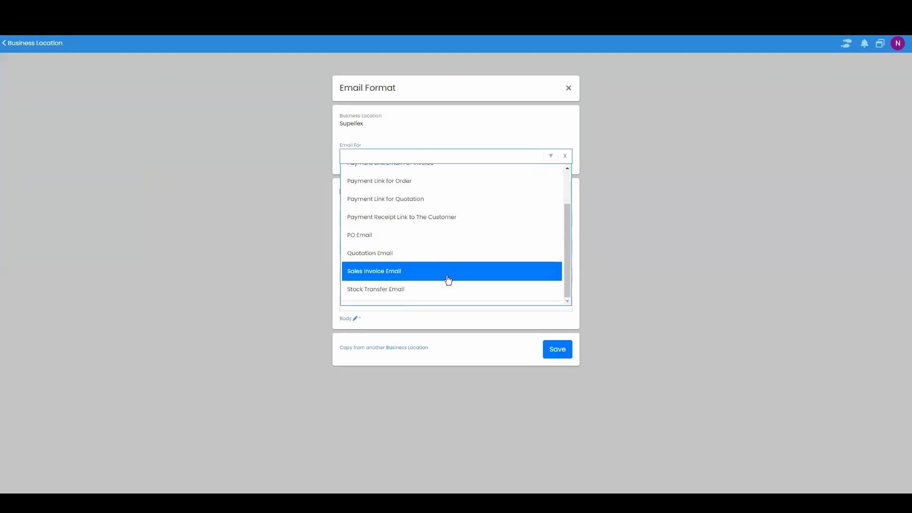
{"action": "left_click", "coordinate": [448, 280]}
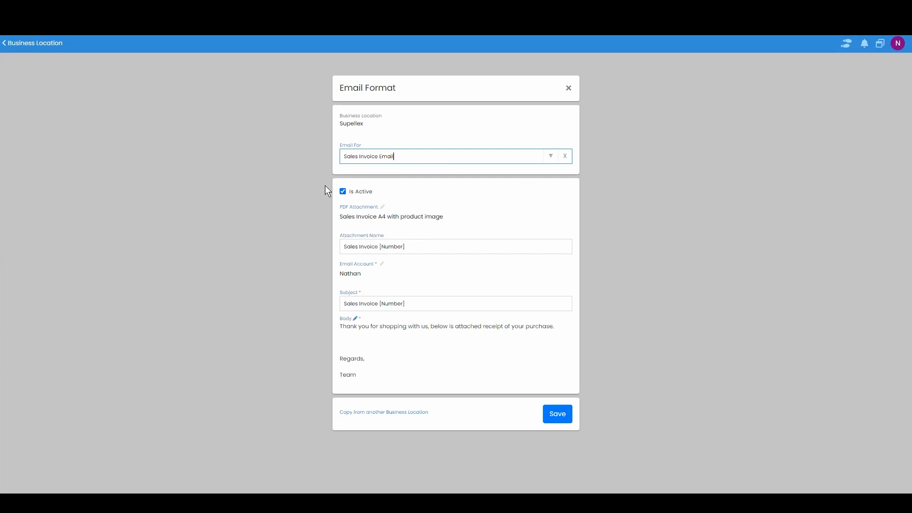
Review the Sales Invoice Email format's attachment, account, subject and body, and save it
{"action": "left_click", "coordinate": [421, 218]}
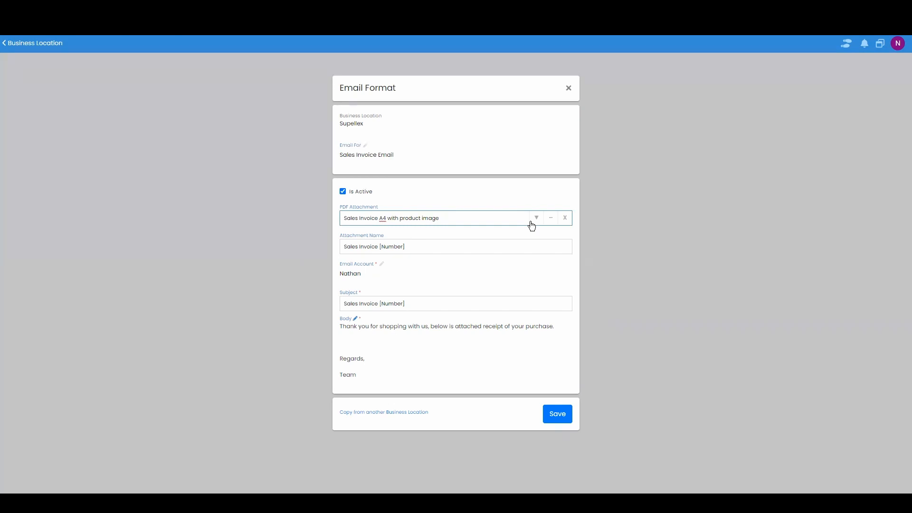
{"action": "left_click", "coordinate": [483, 246]}
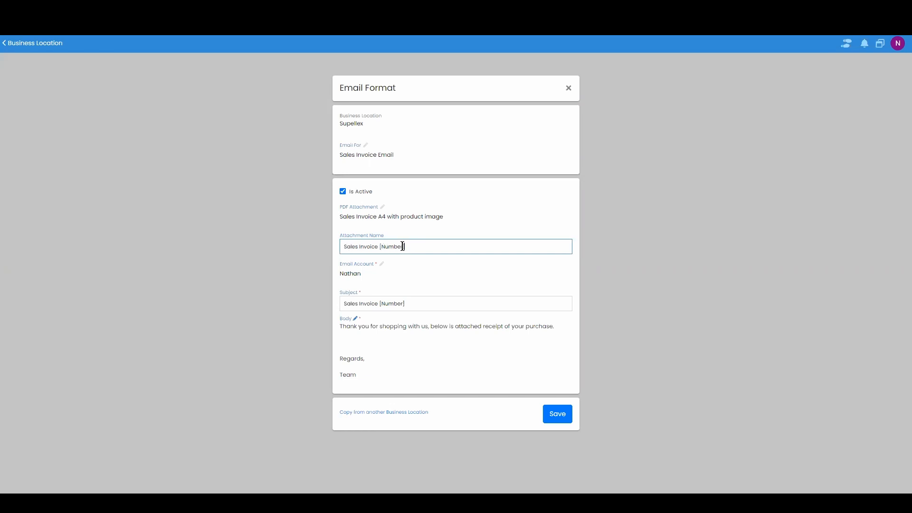
{"action": "left_click_drag", "start_coordinate": [403, 246], "coordinate": [381, 246]}
{"action": "left_click", "coordinate": [418, 272]}
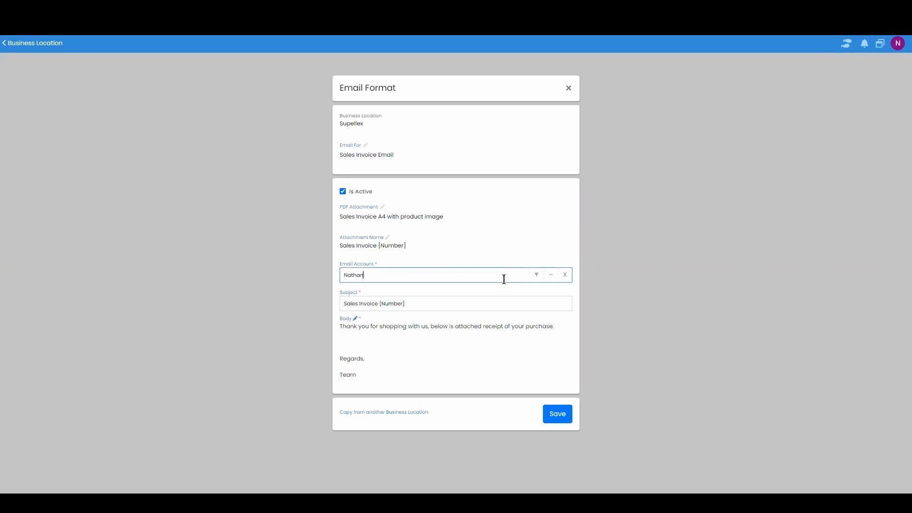
{"action": "left_click", "coordinate": [489, 305]}
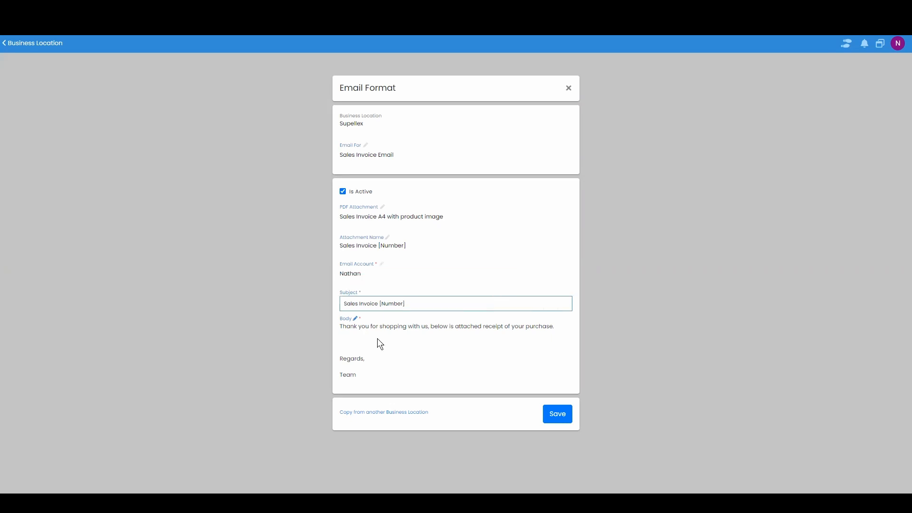
{"action": "left_click_drag", "start_coordinate": [403, 304], "coordinate": [381, 304]}
{"action": "left_click", "coordinate": [413, 343]}
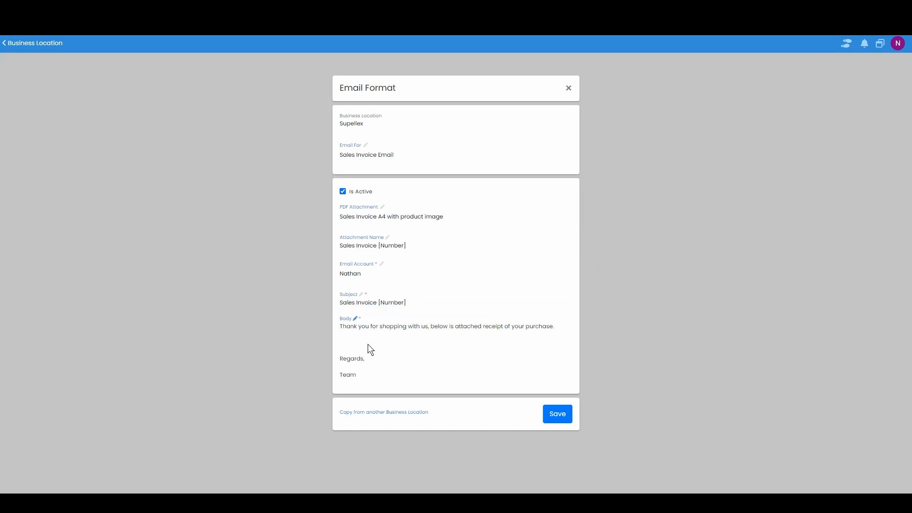
{"action": "left_click", "coordinate": [355, 319]}
{"action": "scroll", "coordinate": [376, 288], "scroll_direction": "down", "scroll_amount": 2}
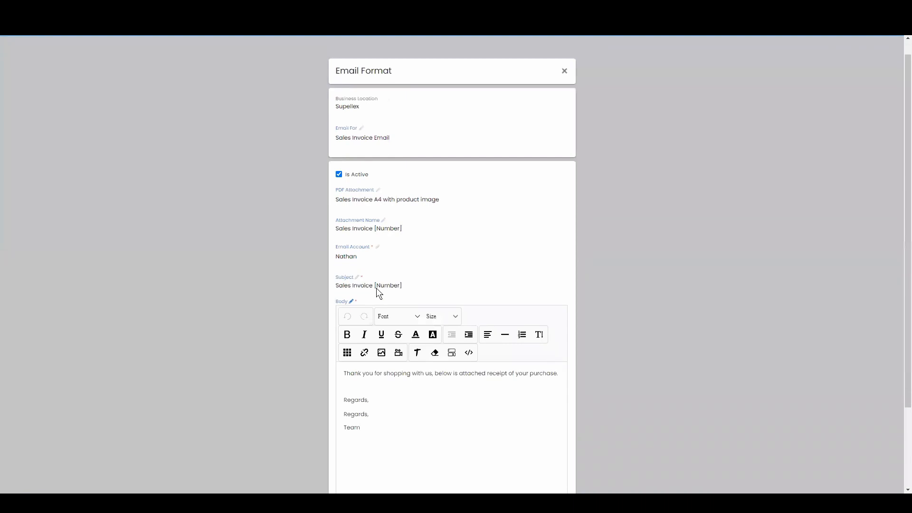
{"action": "scroll", "coordinate": [413, 387], "scroll_direction": "down", "scroll_amount": 1}
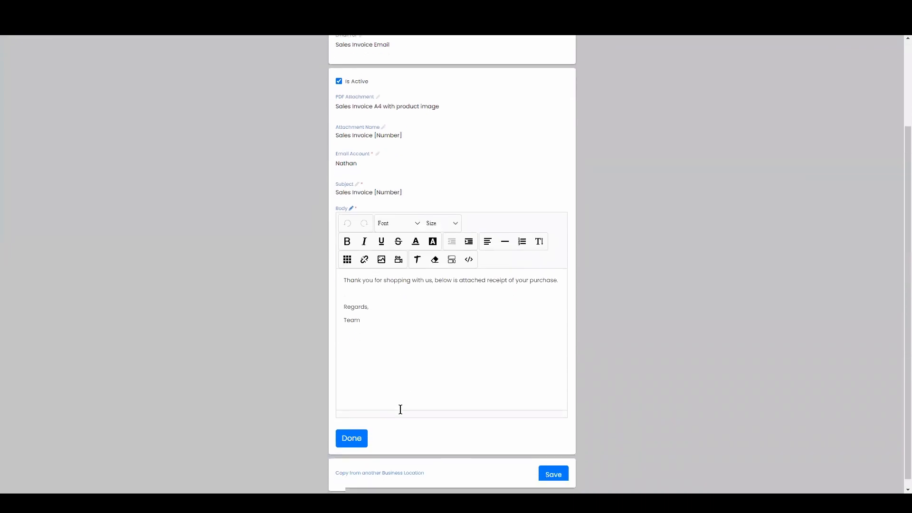
{"action": "left_click", "coordinate": [551, 465]}
Switch the Email For selection to PO Email
{"action": "left_click", "coordinate": [371, 123]}
{"action": "left_click", "coordinate": [389, 145]}
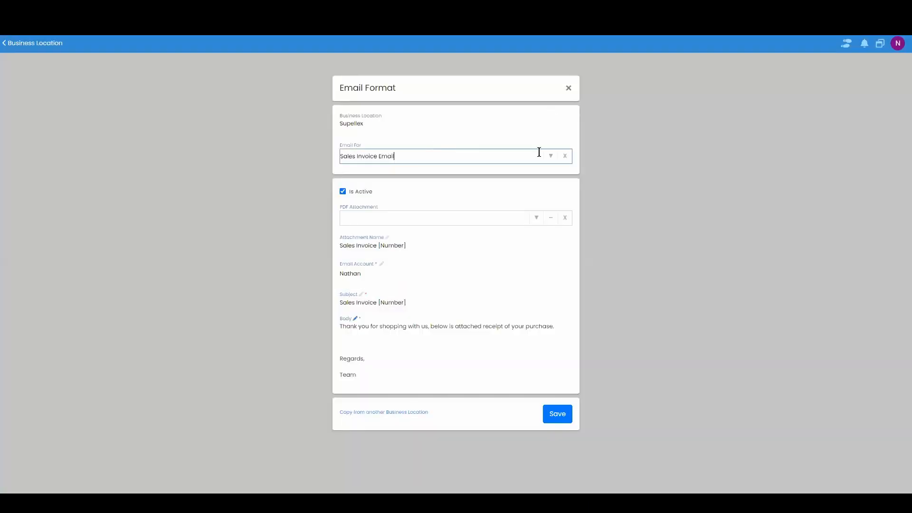
{"action": "left_click", "coordinate": [565, 156]}
{"action": "left_click", "coordinate": [551, 156]}
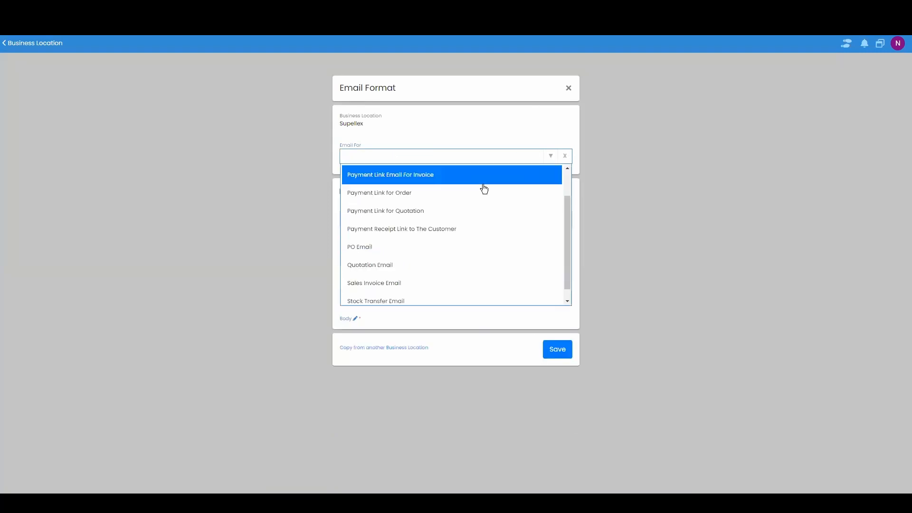
{"action": "left_click", "coordinate": [435, 249]}
{"action": "left_click", "coordinate": [277, 201]}
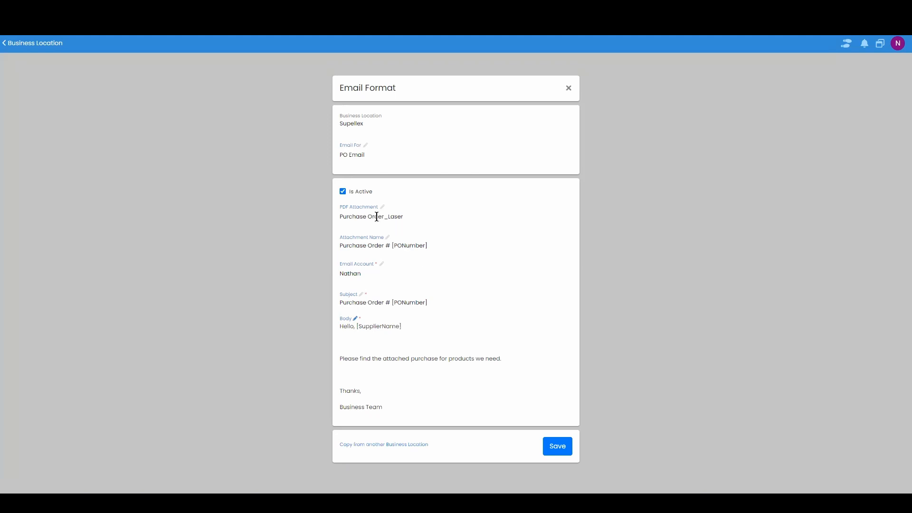
Review the PO Email format's attachment name, email account, subject and body
{"action": "left_click", "coordinate": [425, 247]}
{"action": "left_click_drag", "start_coordinate": [425, 247], "coordinate": [394, 247]}
{"action": "left_click", "coordinate": [429, 270]}
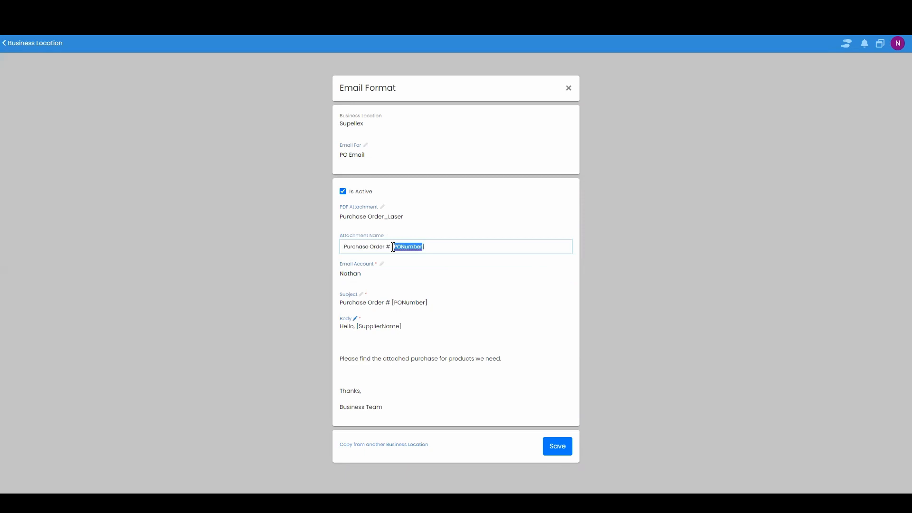
{"action": "left_click", "coordinate": [462, 288]}
{"action": "left_click", "coordinate": [401, 272]}
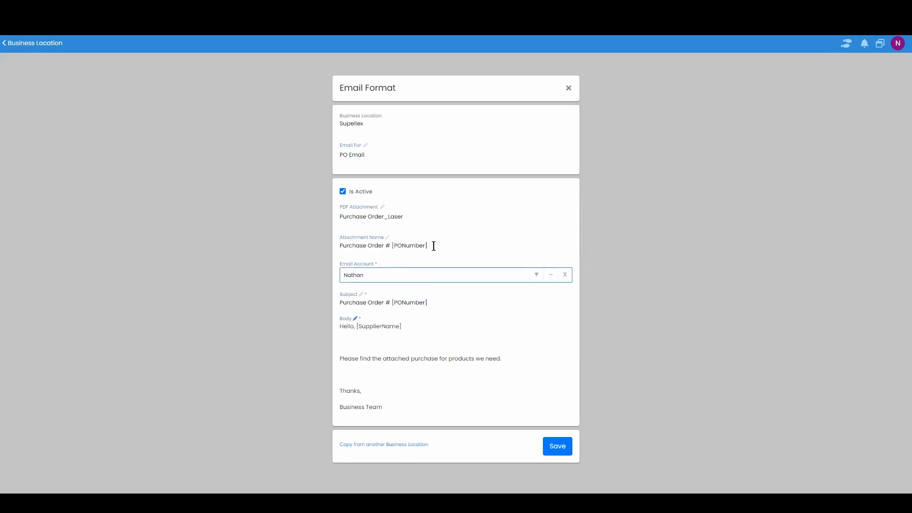
{"action": "left_click", "coordinate": [451, 305]}
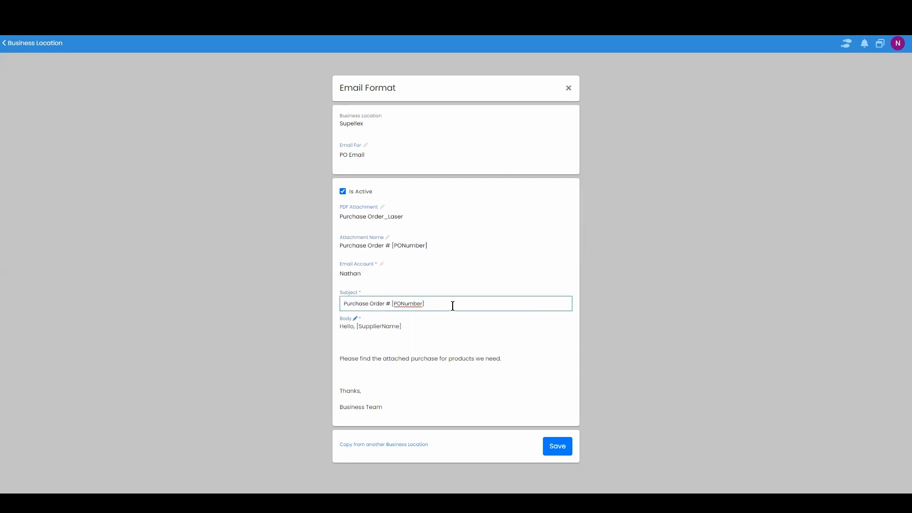
{"action": "left_click", "coordinate": [448, 324]}
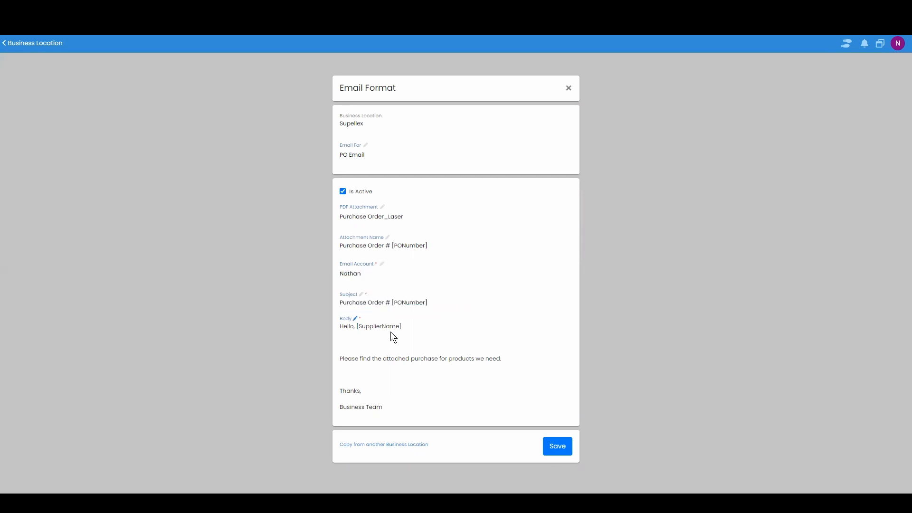
Open the PO Email body in the editor, save the PO Email format, and close the Email Format dialog
{"action": "left_click", "coordinate": [355, 319]}
{"action": "scroll", "coordinate": [378, 302], "scroll_direction": "down", "scroll_amount": 3}
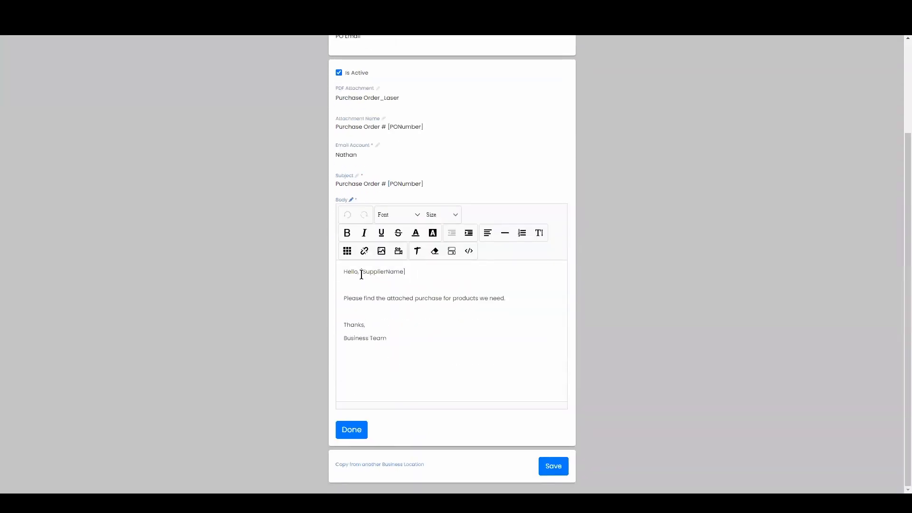
{"action": "left_click_drag", "start_coordinate": [362, 272], "coordinate": [404, 271]}
{"action": "left_click", "coordinate": [422, 346]}
{"action": "left_click", "coordinate": [349, 430]}
{"action": "left_click", "coordinate": [557, 446]}
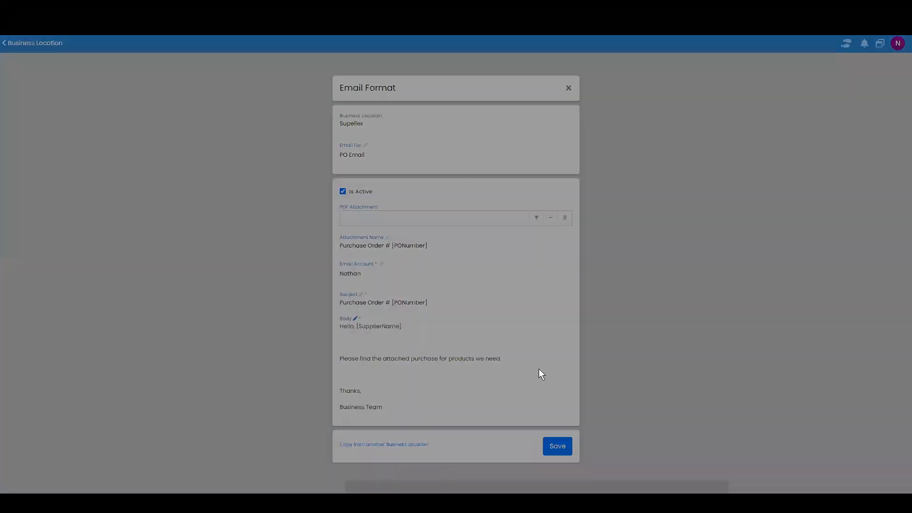
{"action": "left_click", "coordinate": [361, 124]}
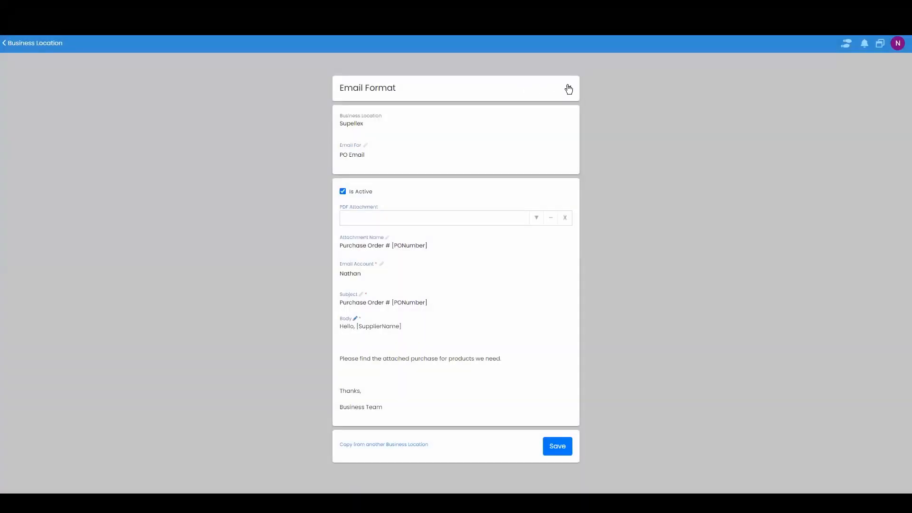
{"action": "left_click", "coordinate": [569, 89]}
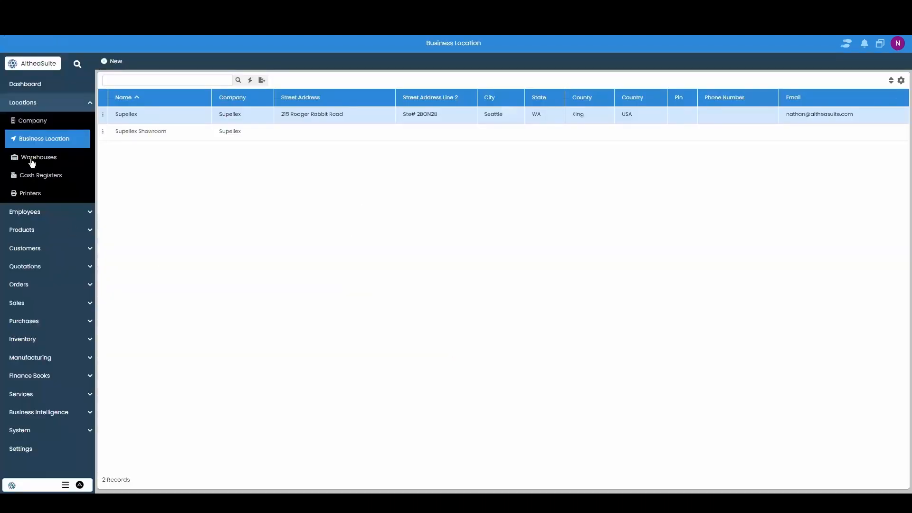
Create a new sales invoice and choose the customer with code C00002
{"action": "left_click", "coordinate": [49, 103]}
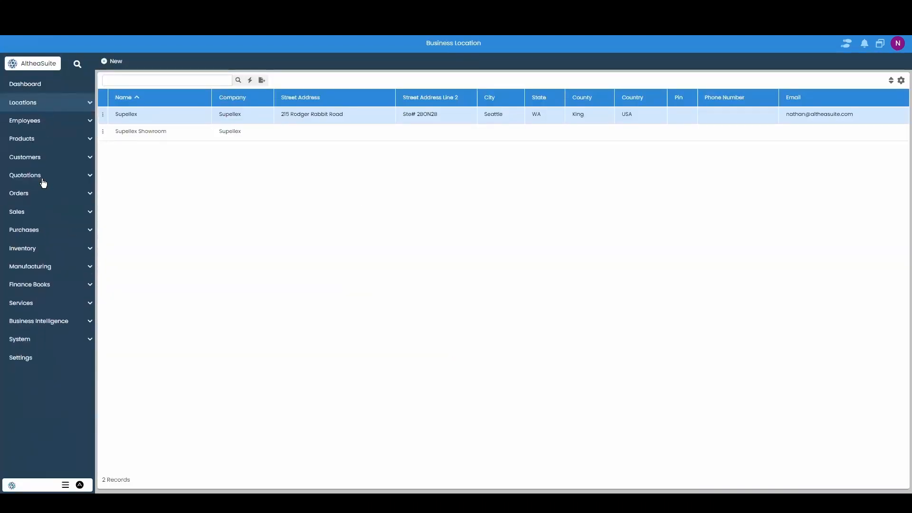
{"action": "left_click", "coordinate": [47, 212]}
{"action": "left_click", "coordinate": [51, 233]}
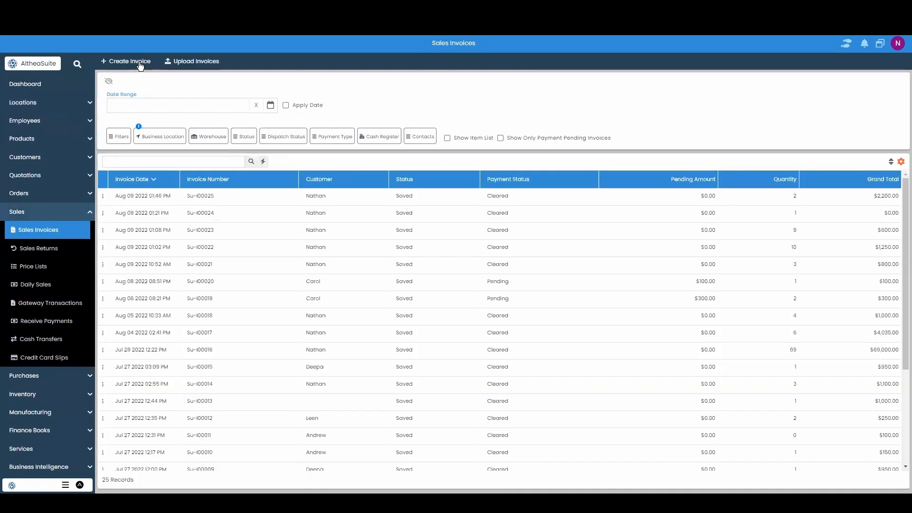
{"action": "left_click", "coordinate": [138, 62]}
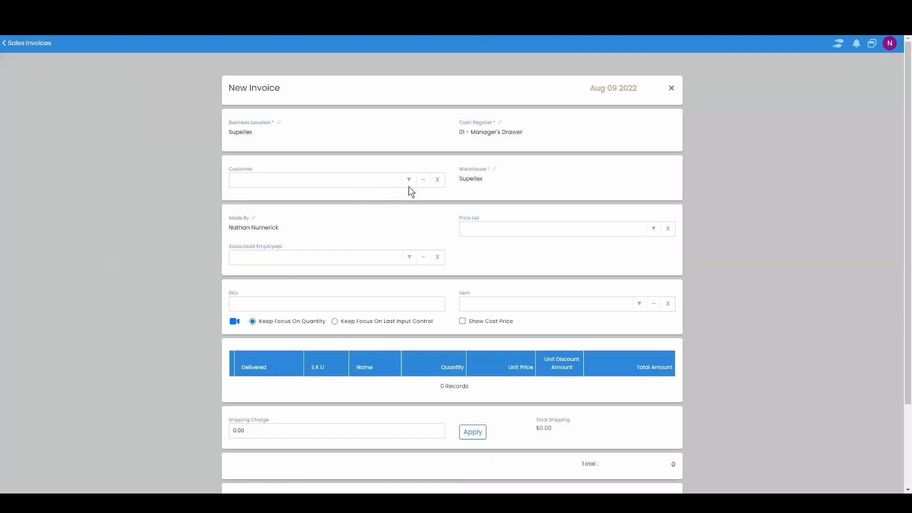
{"action": "left_click", "coordinate": [409, 179]}
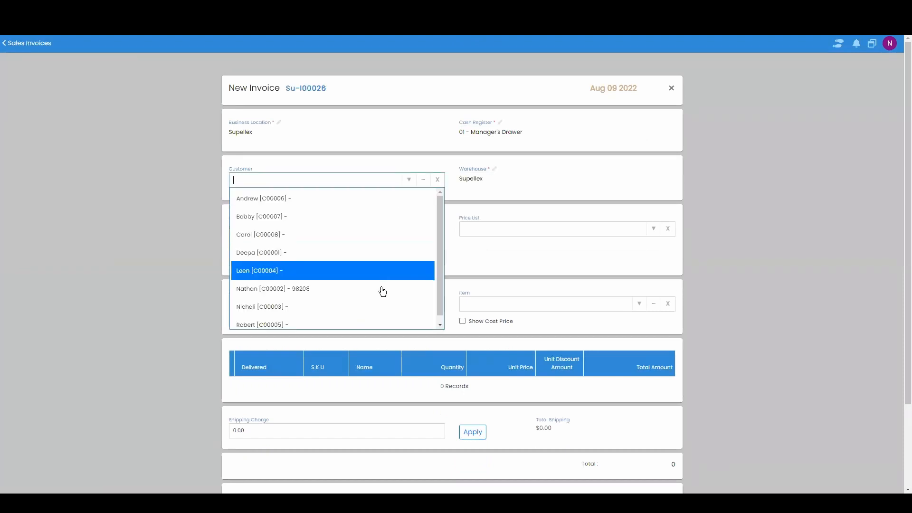
{"action": "left_click", "coordinate": [382, 289]}
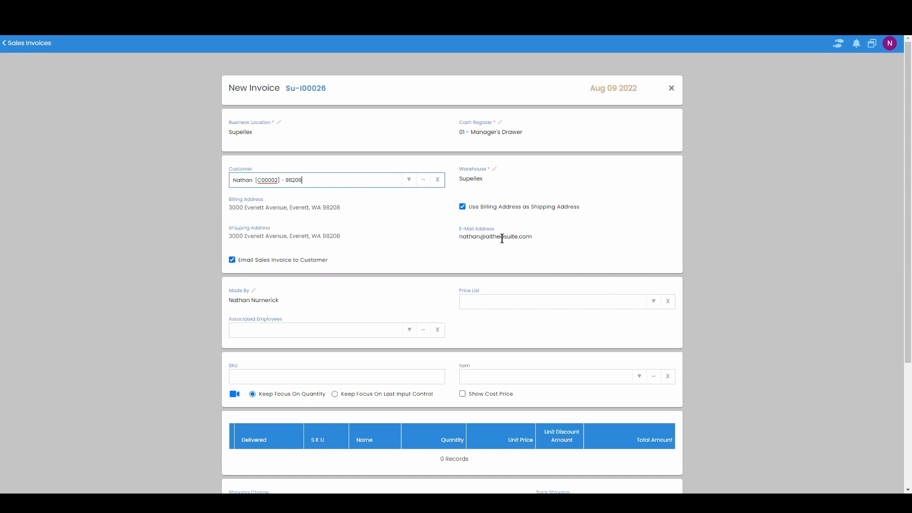
Set the invoice's price list to Standard
{"action": "left_click_drag", "start_coordinate": [541, 237], "coordinate": [447, 237]}
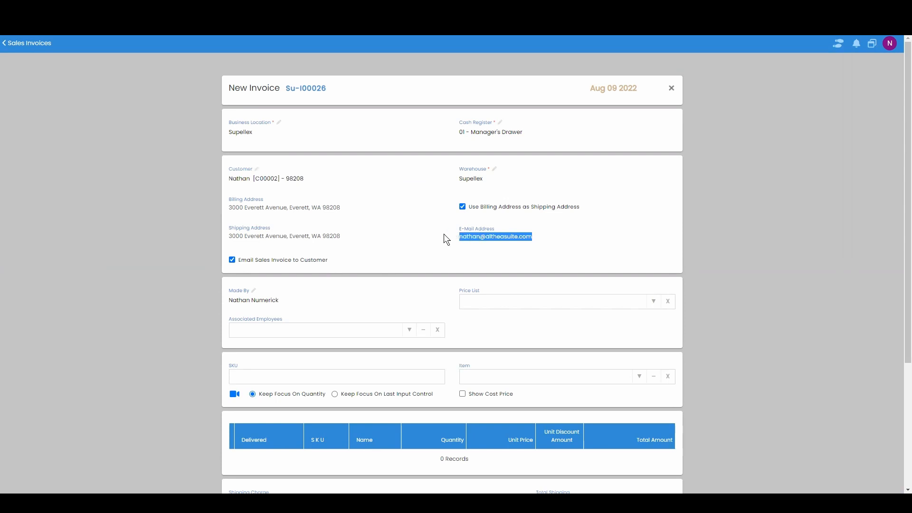
{"action": "left_click", "coordinate": [599, 266]}
{"action": "left_click", "coordinate": [653, 302]}
{"action": "left_click", "coordinate": [611, 336]}
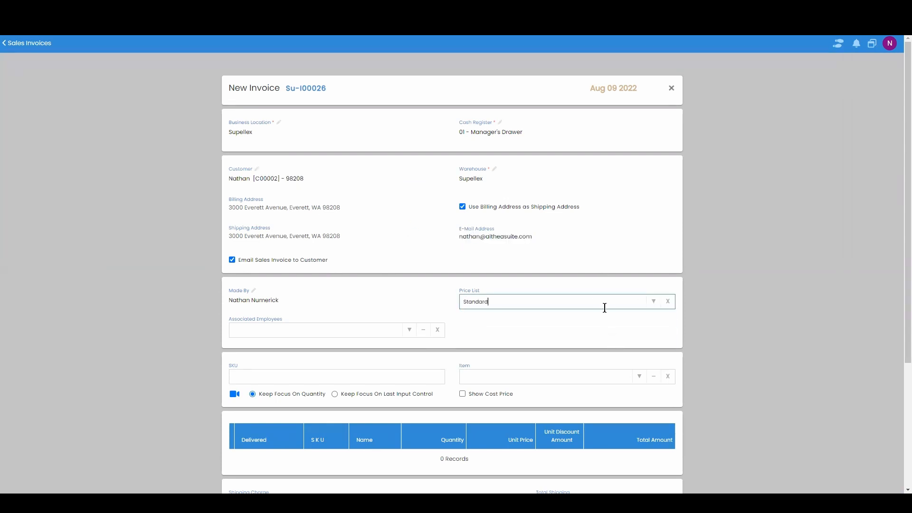
Add the item Couch 1 (T00001) to the invoice
{"action": "scroll", "coordinate": [618, 285], "scroll_direction": "down", "scroll_amount": 3}
{"action": "left_click", "coordinate": [636, 236]}
{"action": "scroll", "coordinate": [588, 292], "scroll_direction": "down", "scroll_amount": 6}
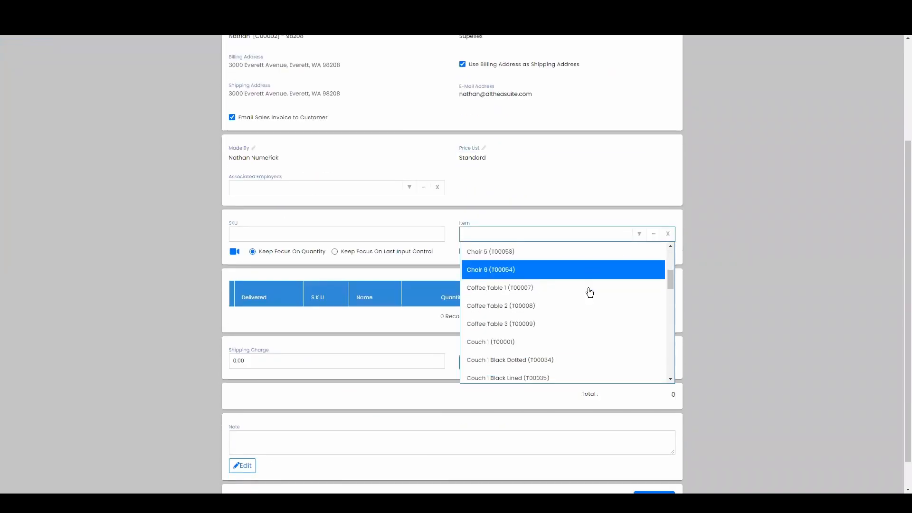
{"action": "scroll", "coordinate": [563, 268], "scroll_direction": "up", "scroll_amount": 4}
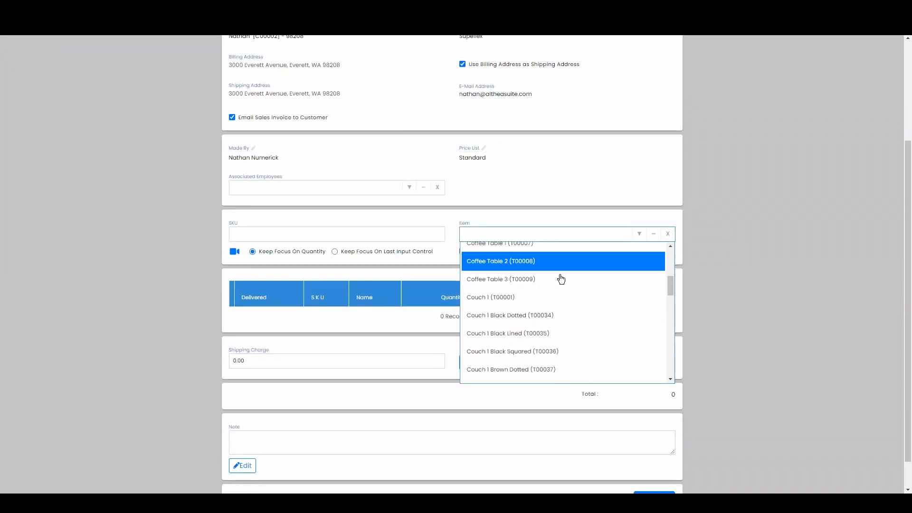
{"action": "left_click", "coordinate": [553, 298]}
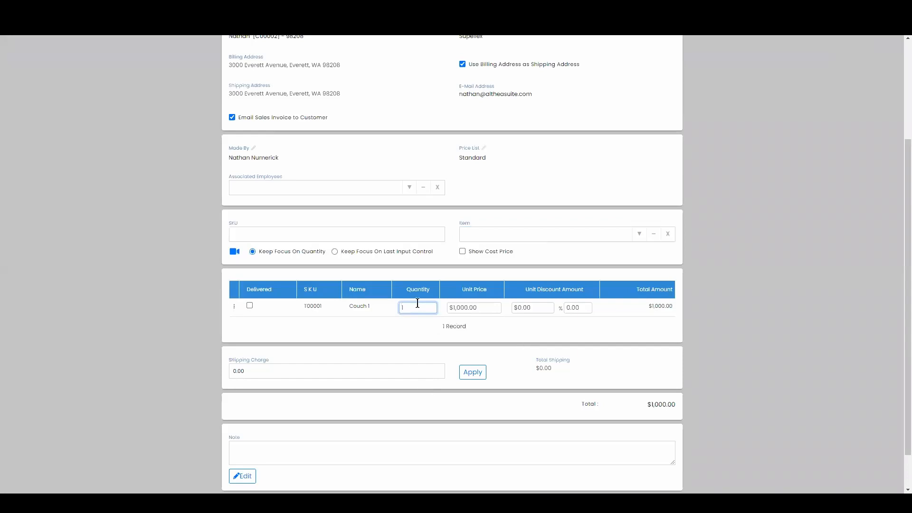
Proceed to payment, apply the full pending amount as cash, and complete the sales invoice
{"action": "scroll", "coordinate": [574, 365], "scroll_direction": "down", "scroll_amount": 1}
{"action": "left_click", "coordinate": [660, 469]}
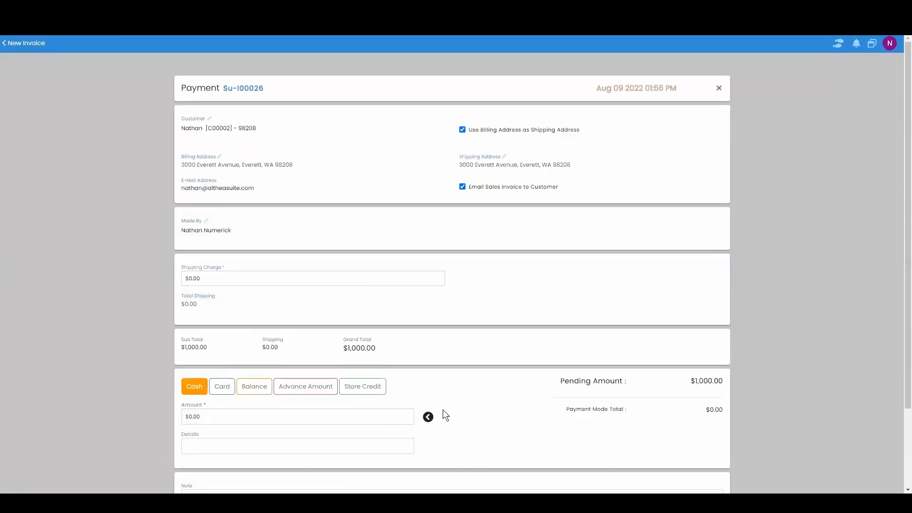
{"action": "left_click", "coordinate": [430, 415]}
{"action": "scroll", "coordinate": [651, 454], "scroll_direction": "down", "scroll_amount": 2}
{"action": "left_click", "coordinate": [700, 464]}
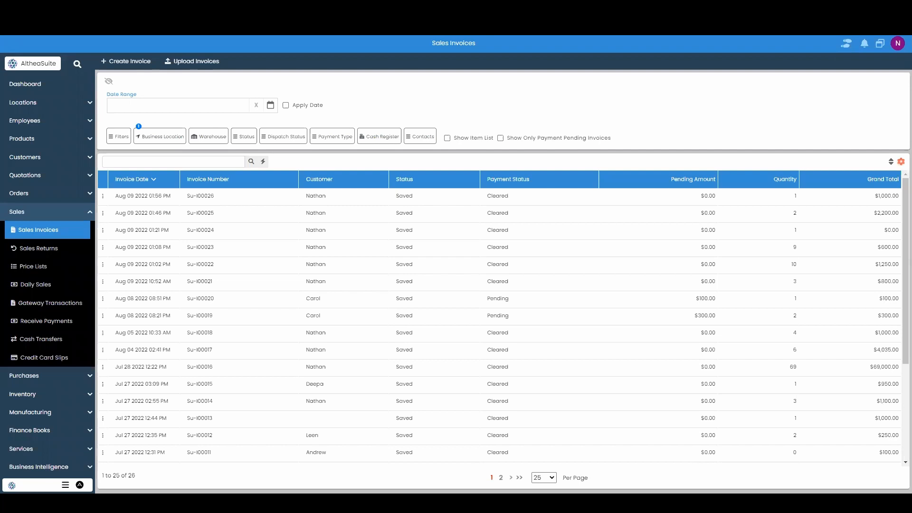
Switch to Gmail and open the Sales Invoice Su-I00026 email and its PDF attachment to check it
{"action": "left_click", "coordinate": [55, 211]}
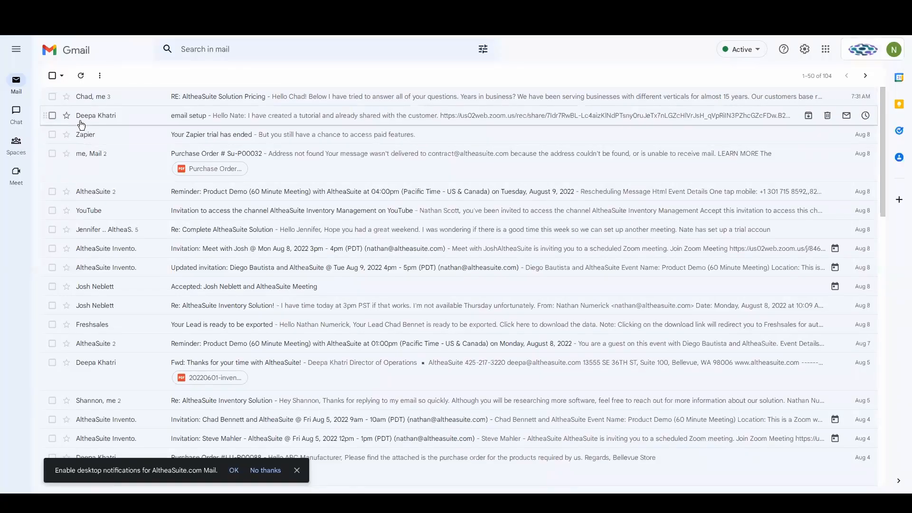
{"action": "mouse_move", "coordinate": [10, 97]}
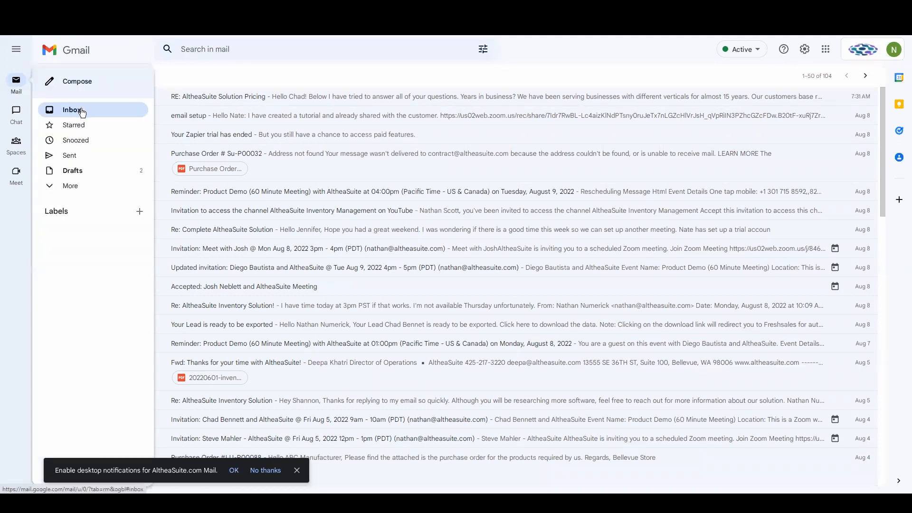
{"action": "left_click", "coordinate": [87, 109]}
{"action": "left_click", "coordinate": [185, 100]}
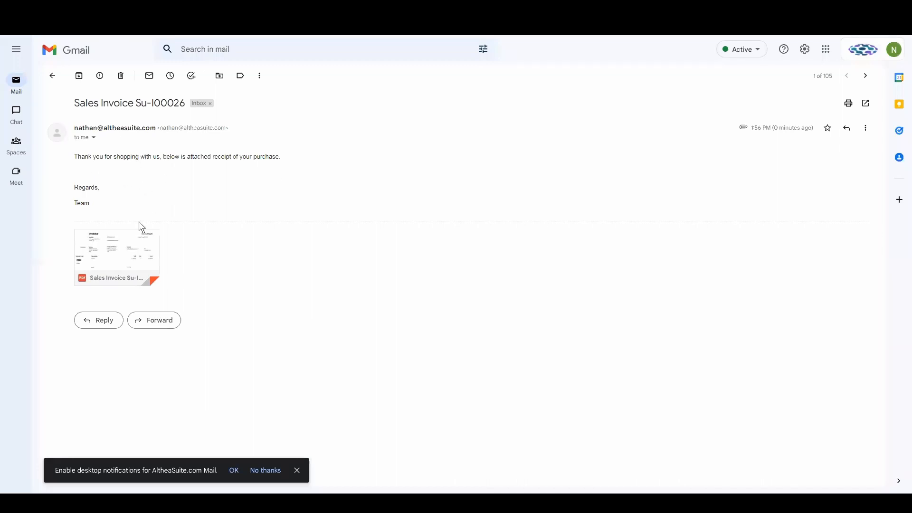
{"action": "left_click", "coordinate": [142, 247]}
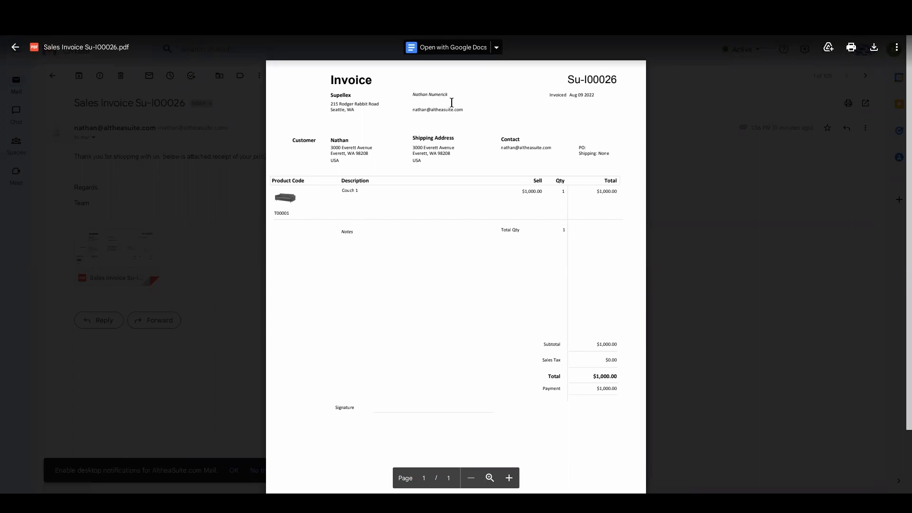
{"action": "left_click_drag", "start_coordinate": [286, 139], "coordinate": [551, 152]}
{"action": "left_click", "coordinate": [657, 221]}
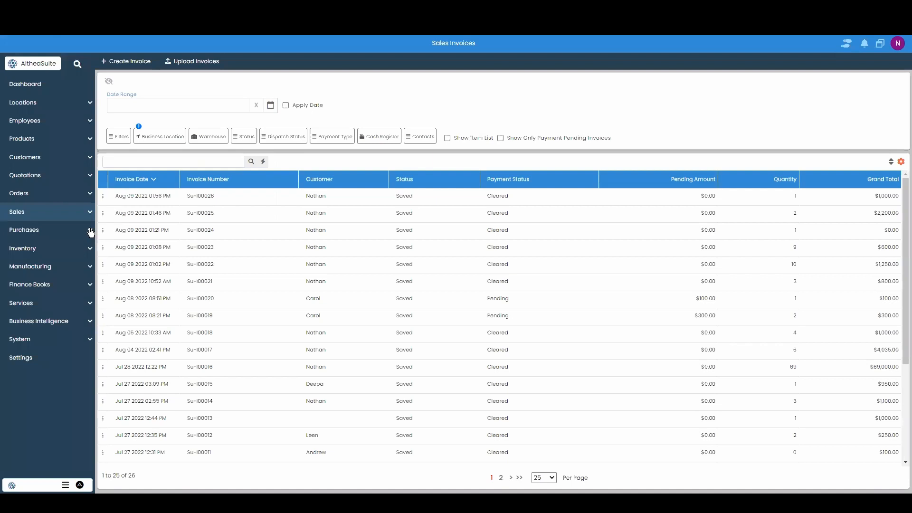
Start a new purchase order with supplier Amazon, Send Email To Supplier enabled, and warehouse Supellex
{"action": "left_click", "coordinate": [41, 233]}
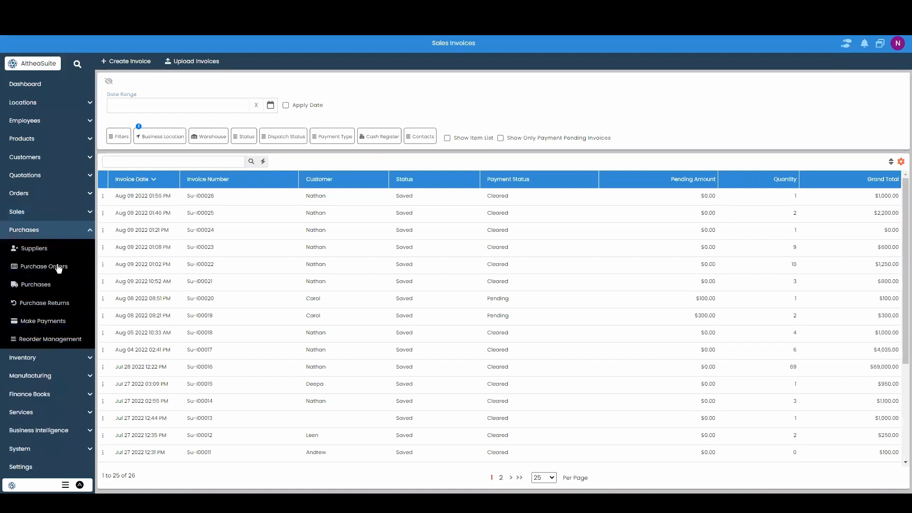
{"action": "left_click", "coordinate": [57, 266]}
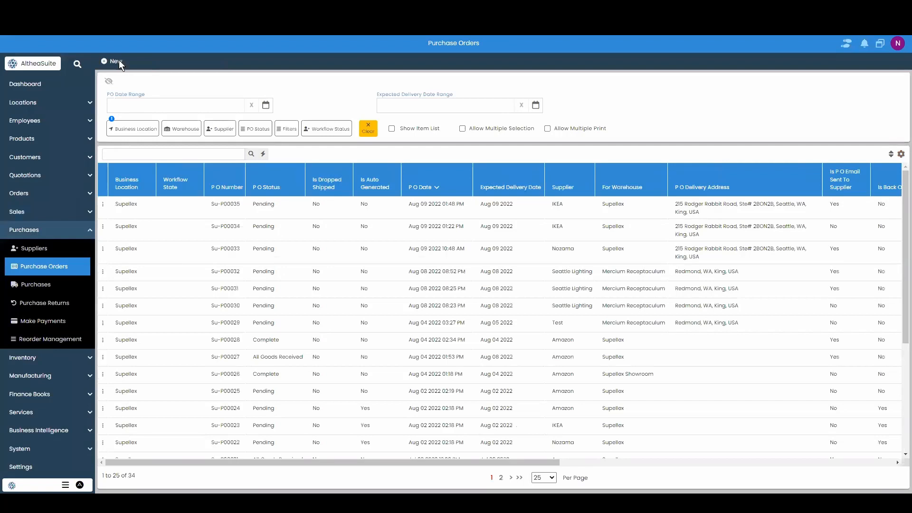
{"action": "left_click", "coordinate": [119, 61]}
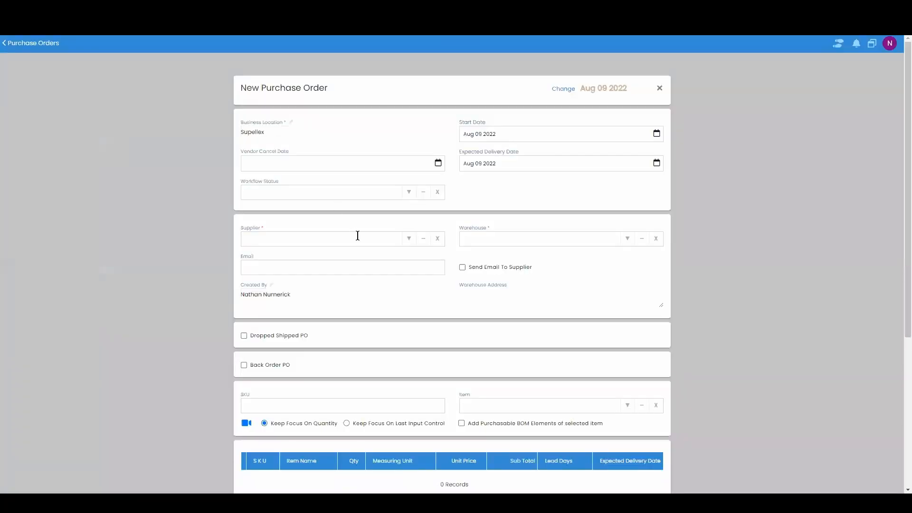
{"action": "left_click", "coordinate": [410, 240]}
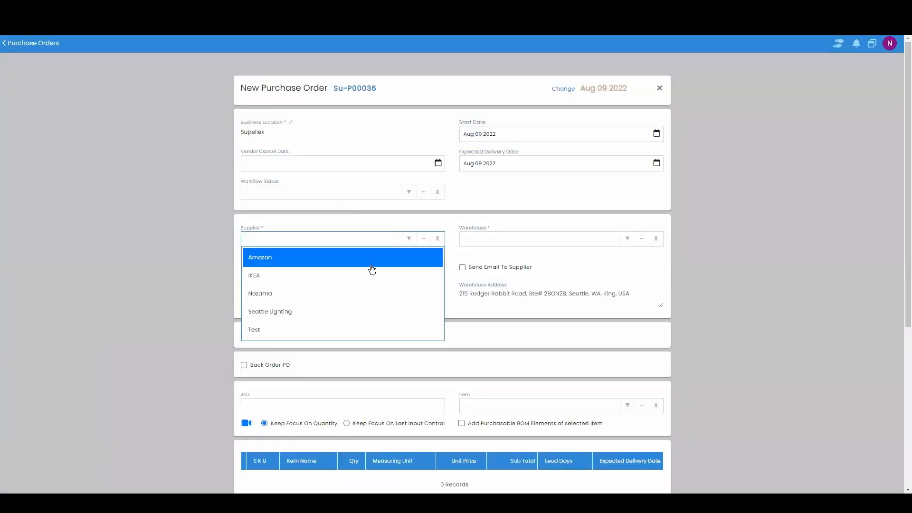
{"action": "left_click", "coordinate": [371, 261]}
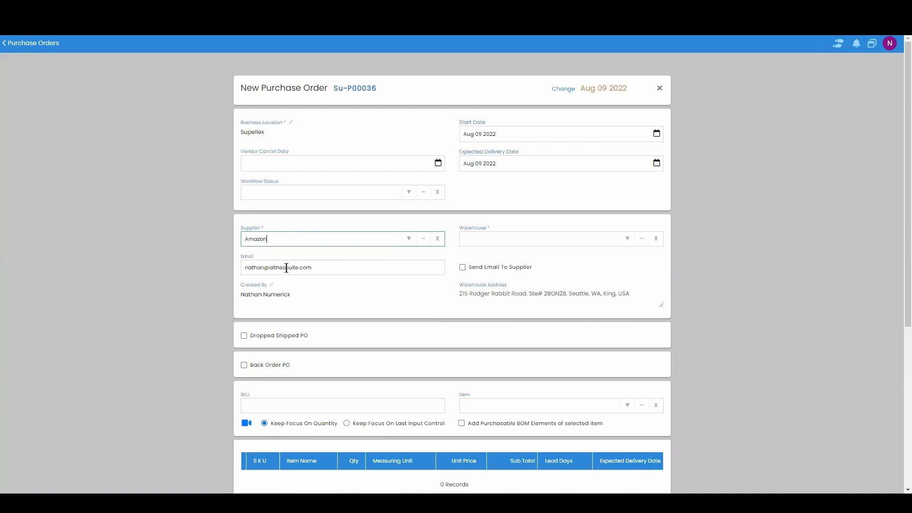
{"action": "left_click", "coordinate": [321, 266]}
{"action": "left_click", "coordinate": [195, 260]}
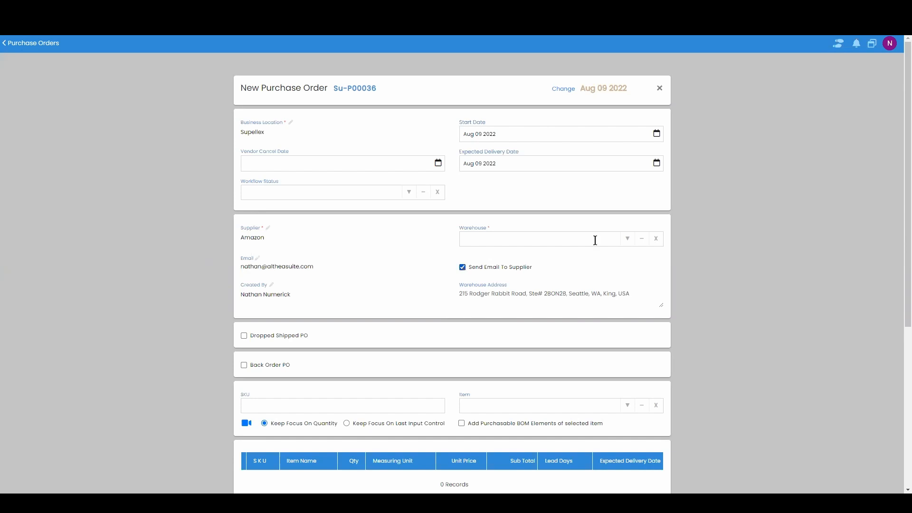
{"action": "left_click", "coordinate": [628, 239]}
{"action": "left_click", "coordinate": [597, 274]}
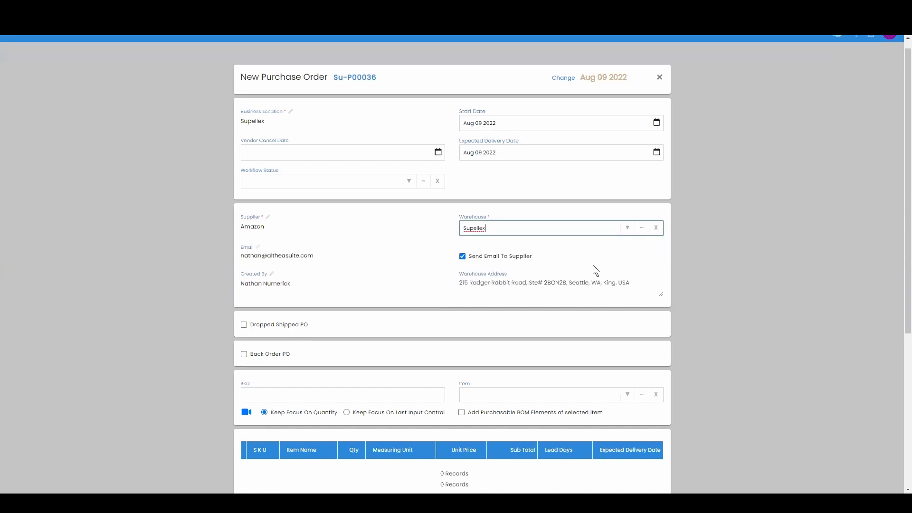
Add Couch 2 as the order item and save the purchase order
{"action": "scroll", "coordinate": [593, 265], "scroll_direction": "down", "scroll_amount": 3}
{"action": "left_click", "coordinate": [628, 263]}
{"action": "scroll", "coordinate": [608, 308], "scroll_direction": "down", "scroll_amount": 6}
{"action": "scroll", "coordinate": [546, 332], "scroll_direction": "up", "scroll_amount": 3}
{"action": "left_click", "coordinate": [549, 318]}
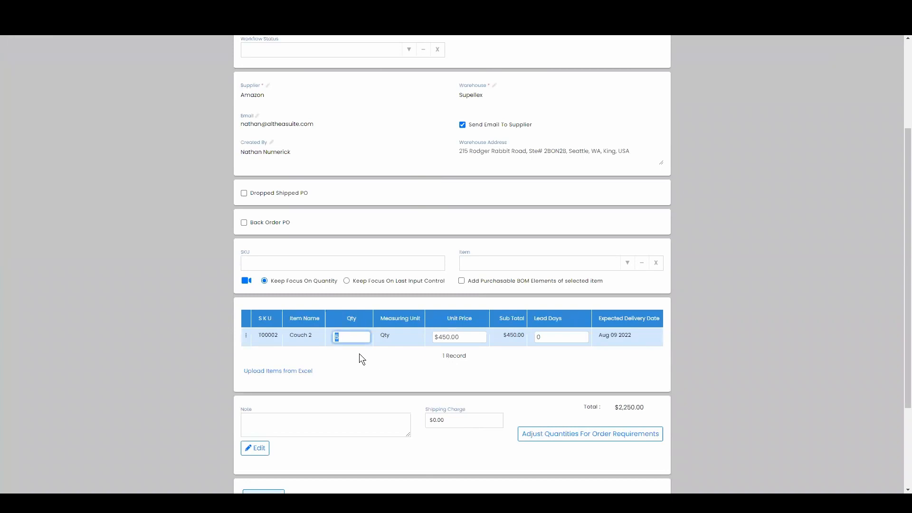
{"action": "scroll", "coordinate": [359, 353], "scroll_direction": "down", "scroll_amount": 3}
{"action": "left_click", "coordinate": [657, 463]}
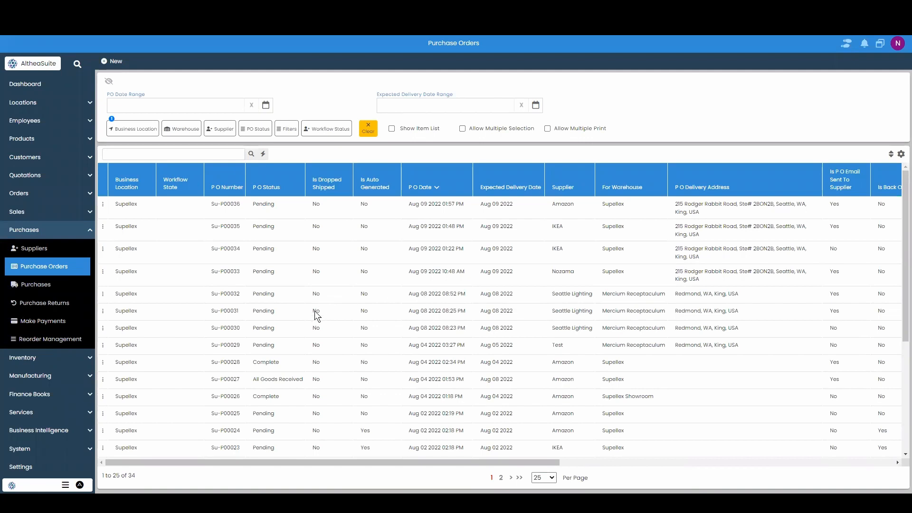
Open the Email Logs and examine the latest purchase order email's addresses and recipient
{"action": "left_click", "coordinate": [74, 236]}
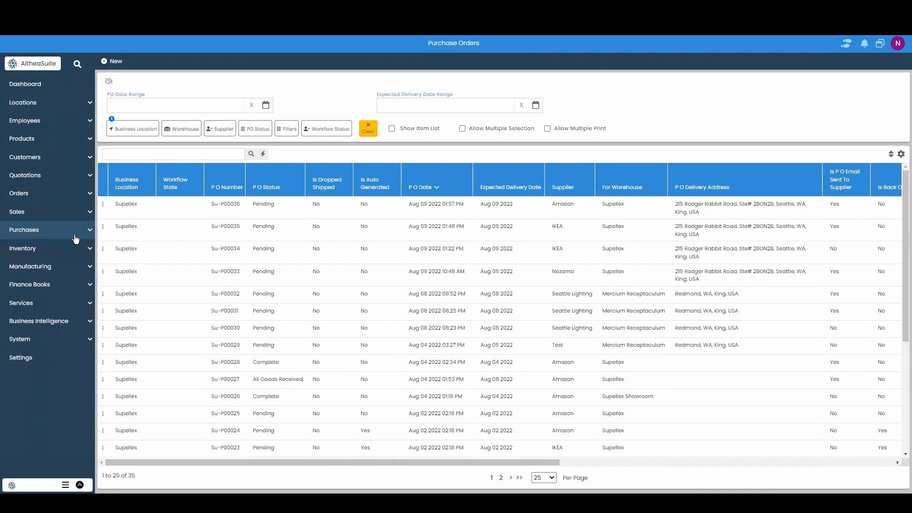
{"action": "left_click", "coordinate": [69, 341]}
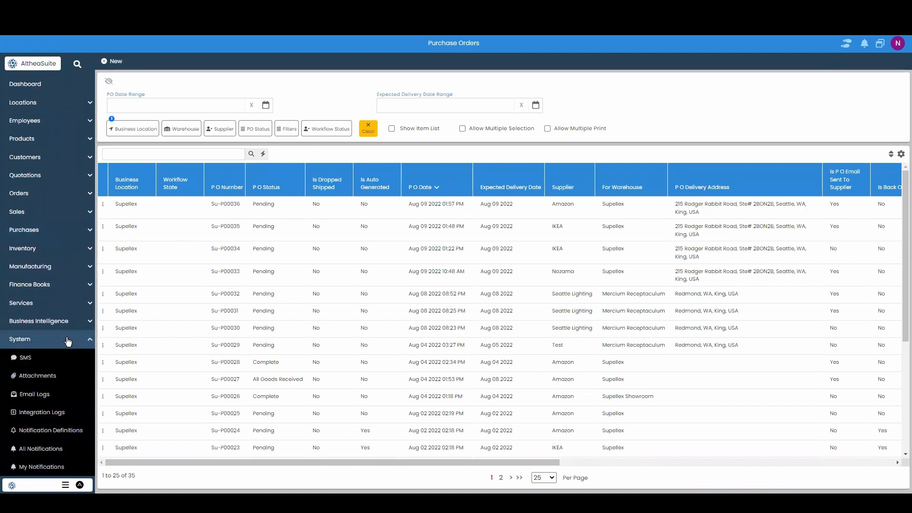
{"action": "left_click", "coordinate": [66, 398]}
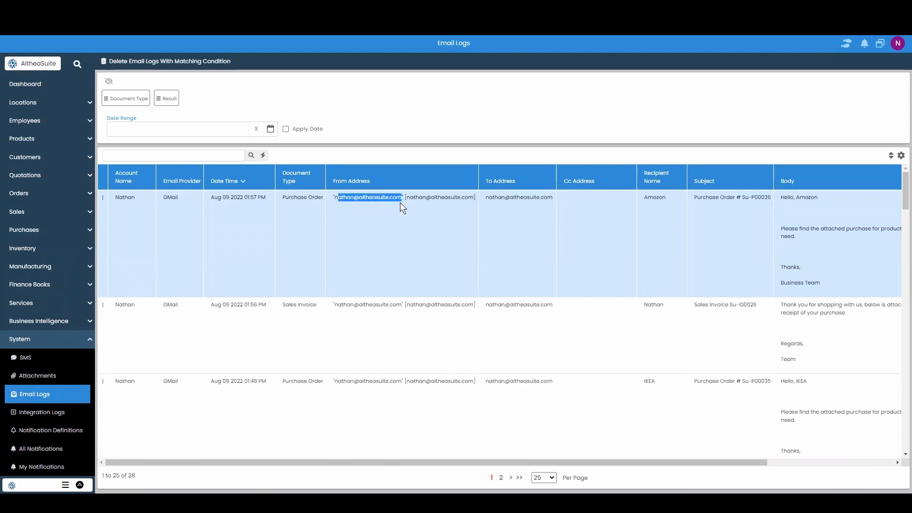
{"action": "left_click", "coordinate": [553, 199]}
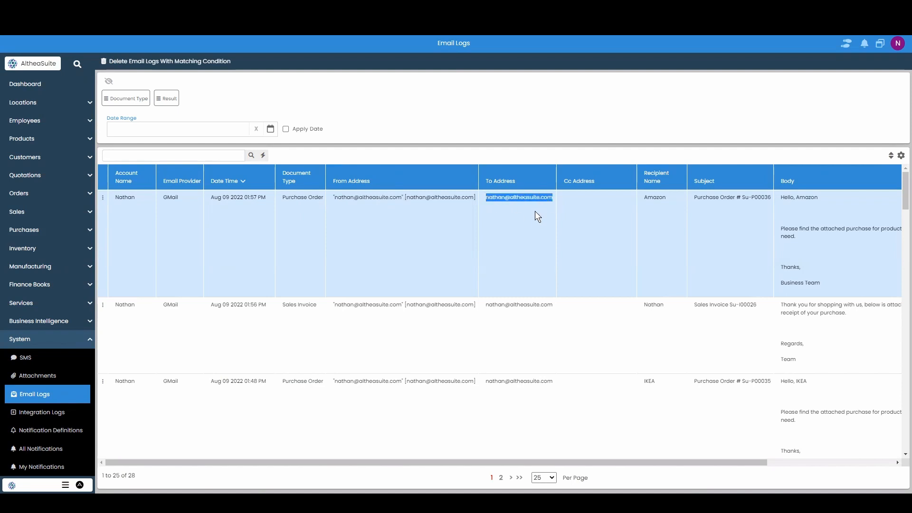
{"action": "left_click_drag", "start_coordinate": [670, 200], "coordinate": [645, 200]}
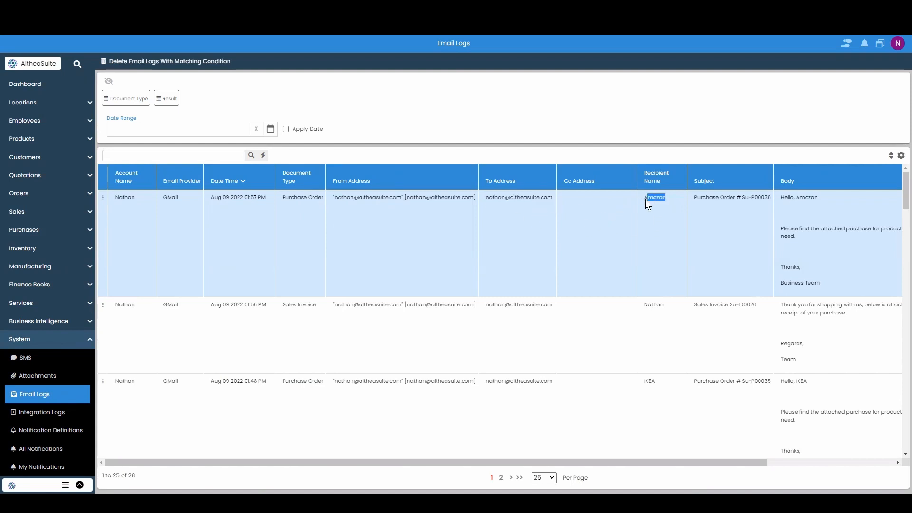
Examine the latest purchase order email log's recipient, subject, body and result columns
{"action": "left_click", "coordinate": [757, 267]}
{"action": "left_click", "coordinate": [770, 198]}
{"action": "left_click_drag", "start_coordinate": [783, 196], "coordinate": [850, 283]}
{"action": "left_click", "coordinate": [851, 271]}
{"action": "scroll", "coordinate": [788, 233], "scroll_direction": "right", "scroll_amount": 3}
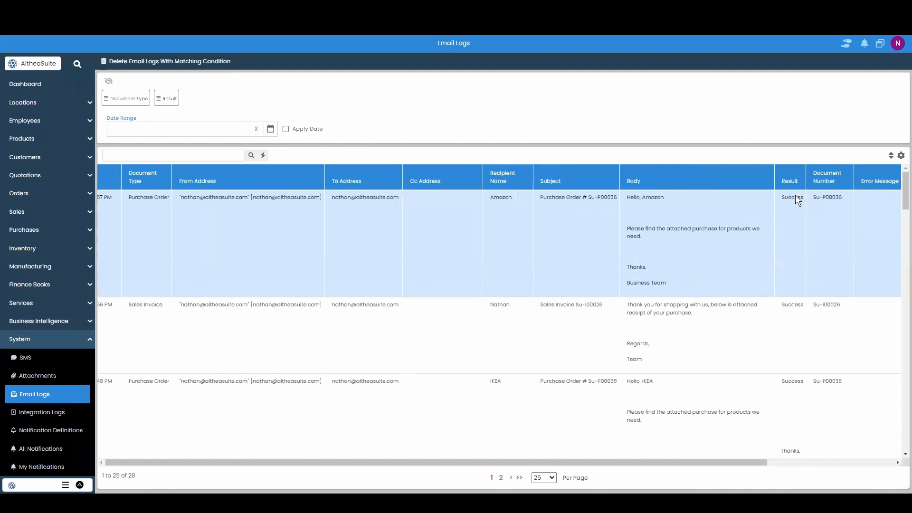
{"action": "double_click", "coordinate": [795, 196]}
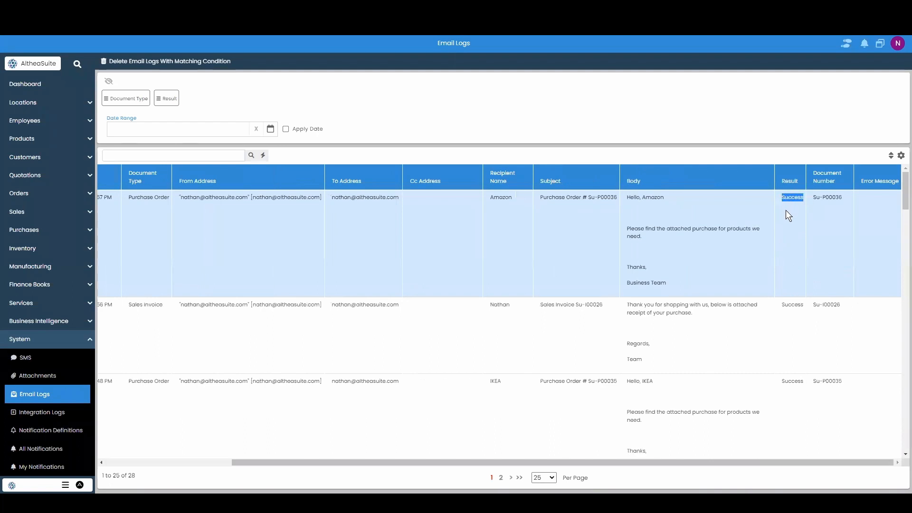
{"action": "left_click_drag", "start_coordinate": [761, 460], "coordinate": [617, 461]}
{"action": "left_click", "coordinate": [535, 374]}
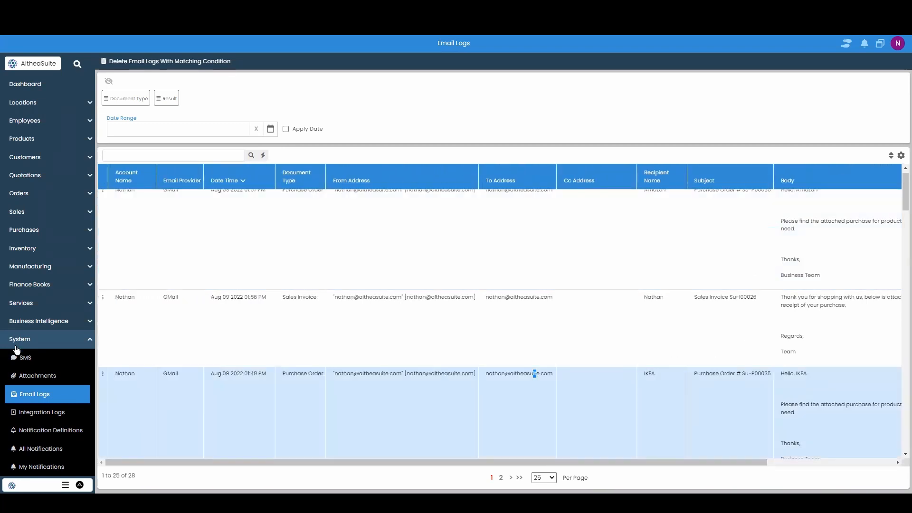
Review the Sales Invoice Su-I00026 email log entry's provider, subject, body and result
{"action": "scroll", "coordinate": [175, 331], "scroll_direction": "up", "scroll_amount": 1}
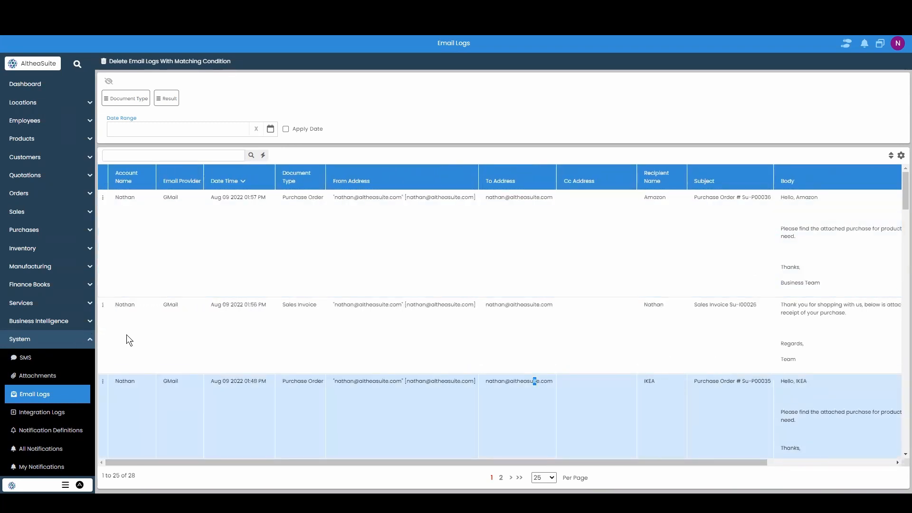
{"action": "left_click", "coordinate": [155, 204]}
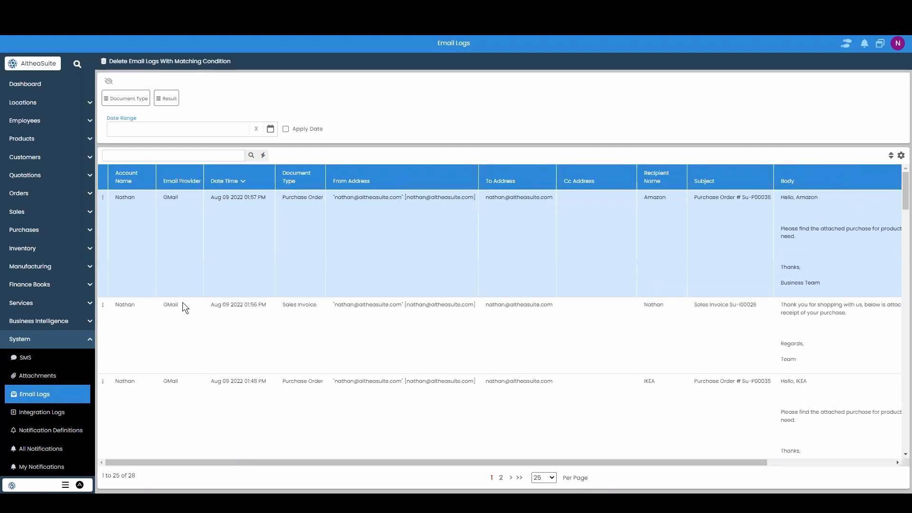
{"action": "left_click", "coordinate": [182, 302]}
{"action": "left_click_drag", "start_coordinate": [758, 305], "coordinate": [731, 308]}
{"action": "left_click", "coordinate": [809, 316]}
{"action": "left_click_drag", "start_coordinate": [697, 457], "coordinate": [816, 445]}
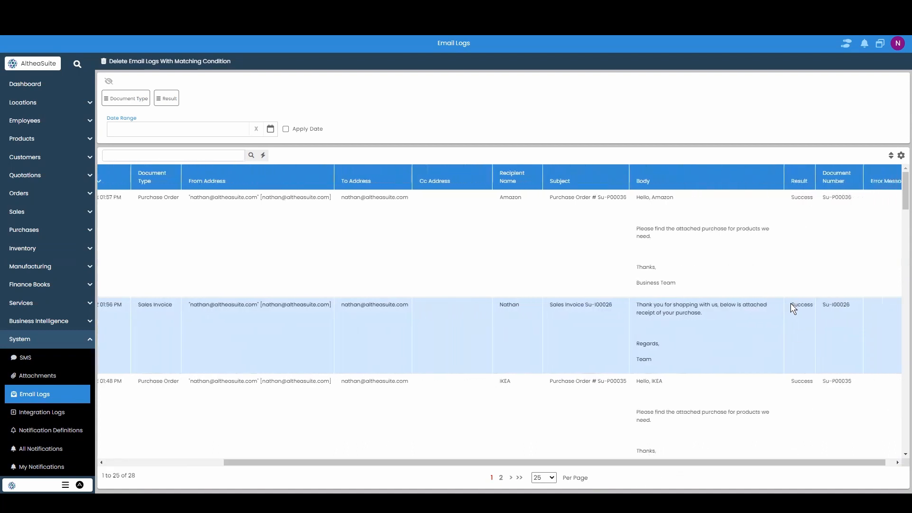
{"action": "left_click", "coordinate": [801, 328]}
{"action": "left_click_drag", "start_coordinate": [744, 464], "coordinate": [562, 468]}
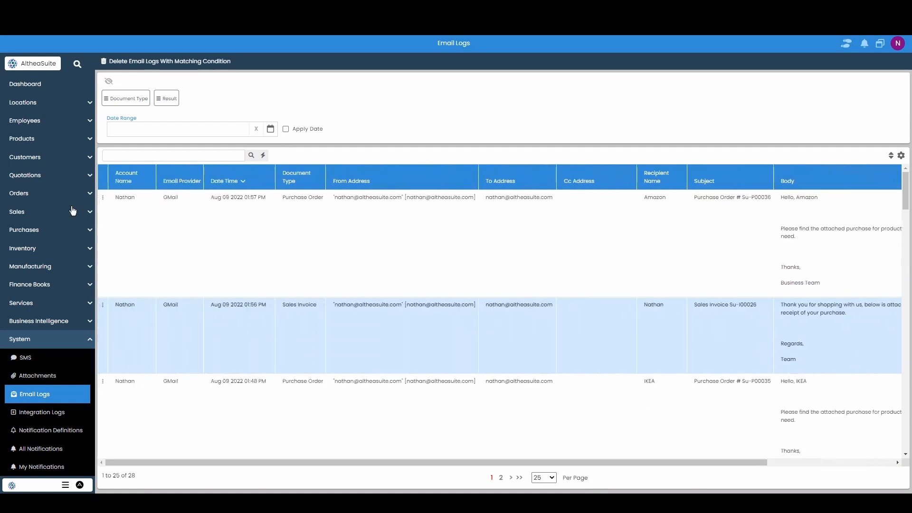
Collapse the System section and open the Dashboard
{"action": "left_click", "coordinate": [64, 340]}
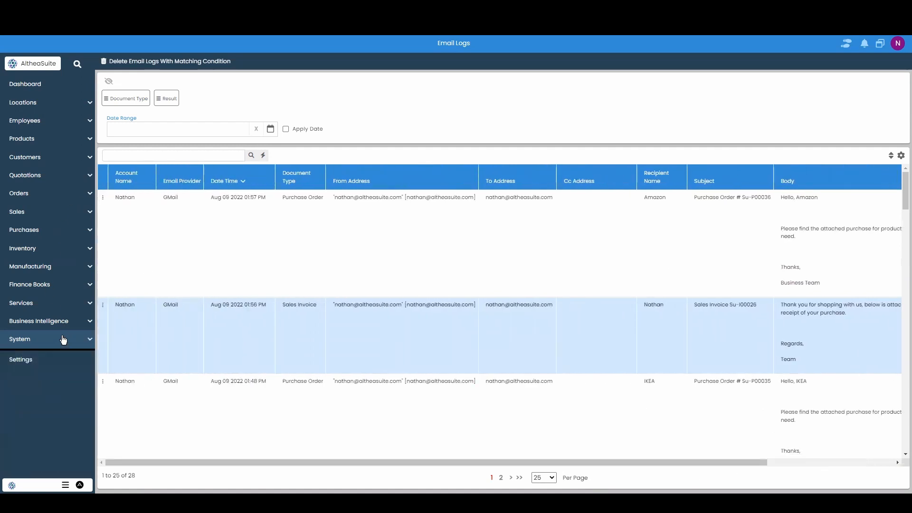
{"action": "left_click", "coordinate": [50, 89]}
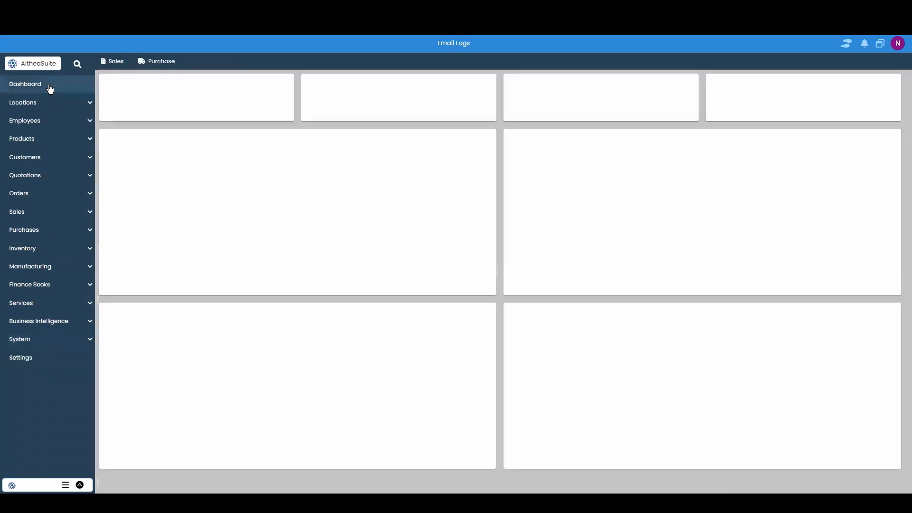